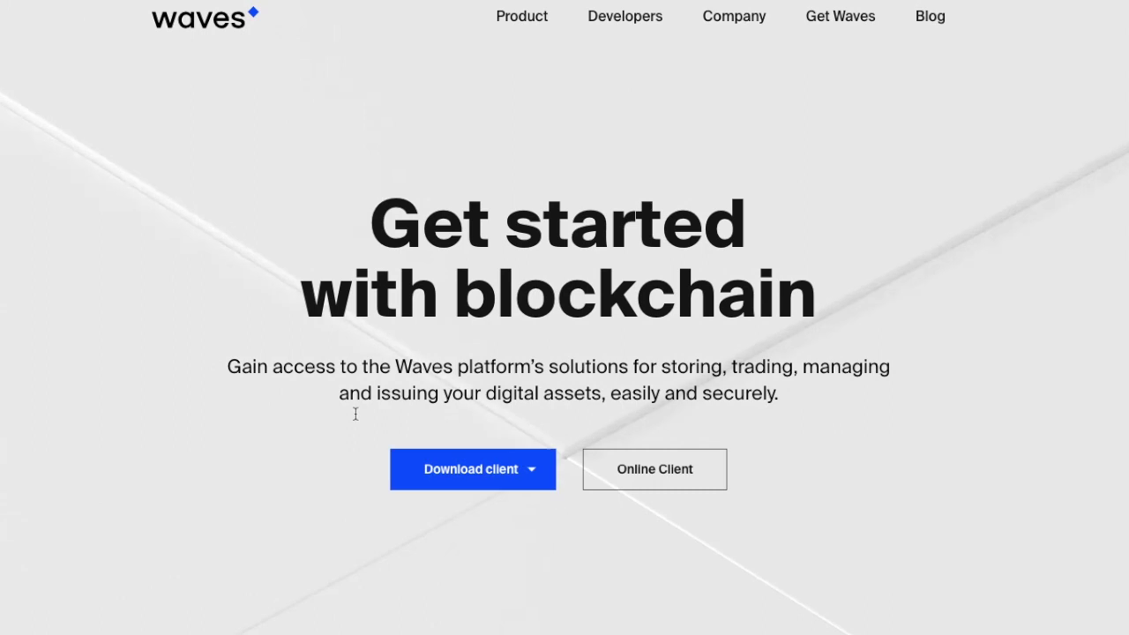
Step: Show the client download platforms, then scroll through the Assets page's token balances
left_click(535, 474)
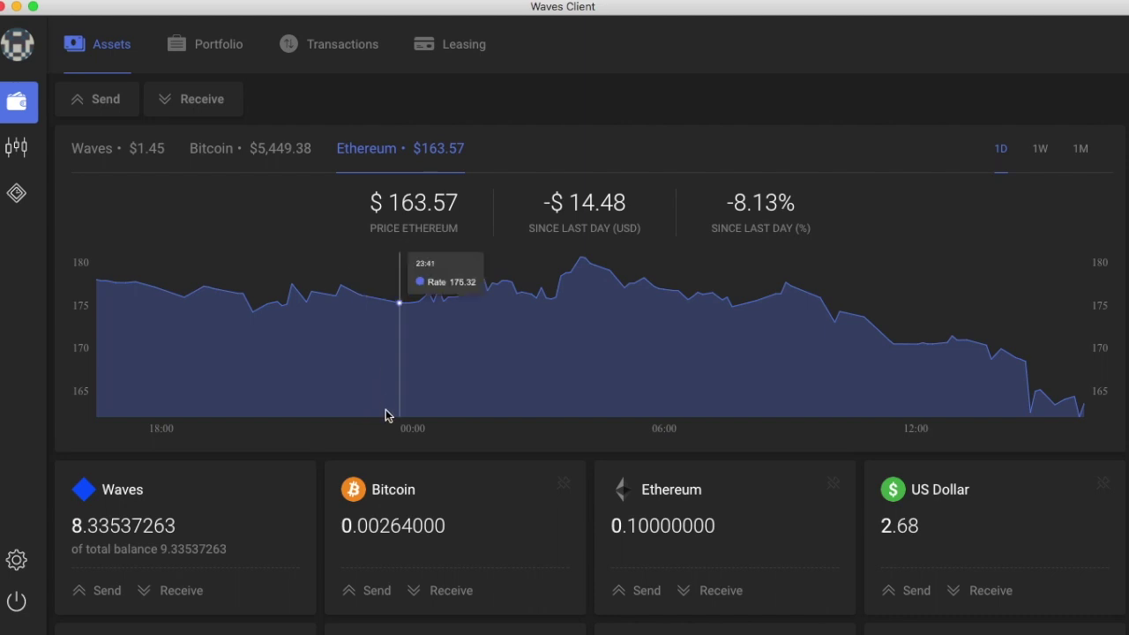
scroll(386, 415, "down", 5)
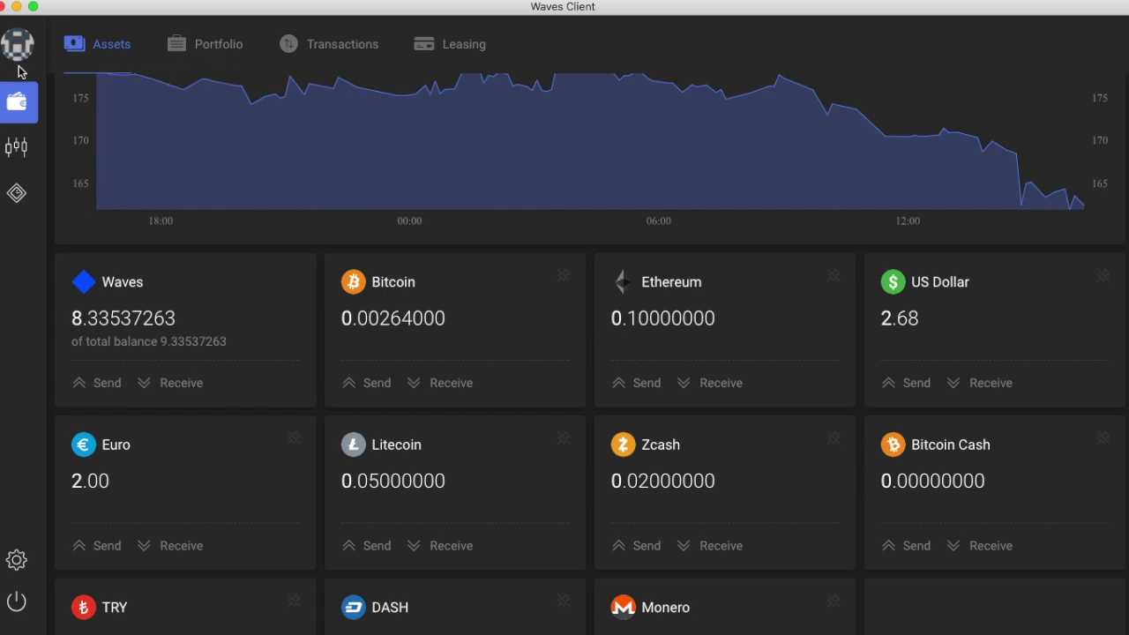
Step: Open the BCH/WAVES market in the DEX via the BCH quote list
left_click(24, 152)
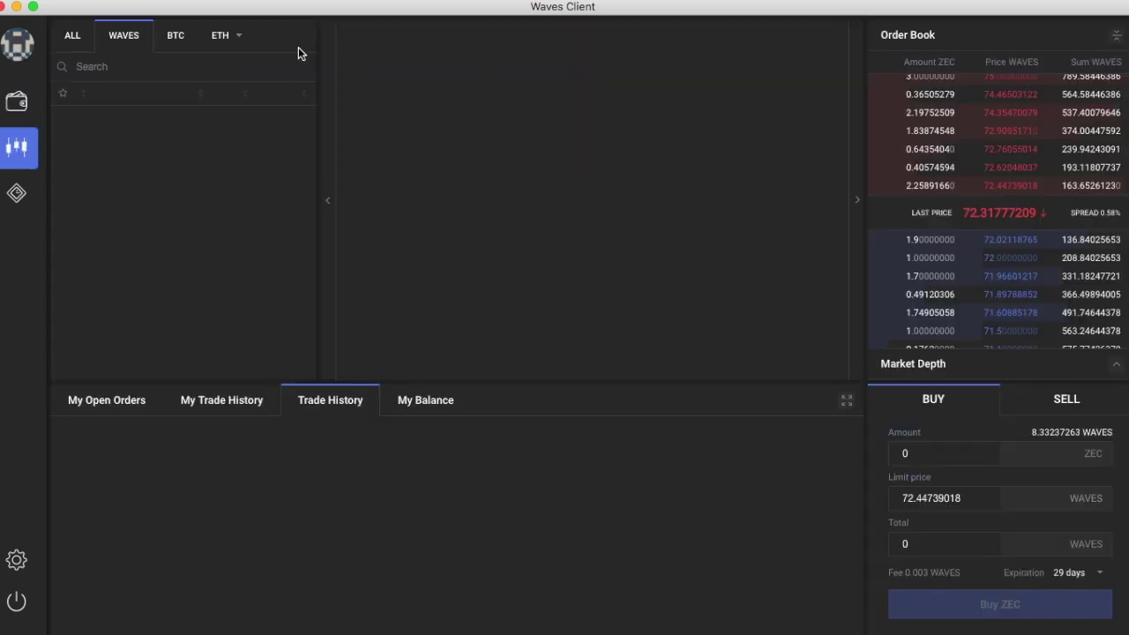
left_click(236, 36)
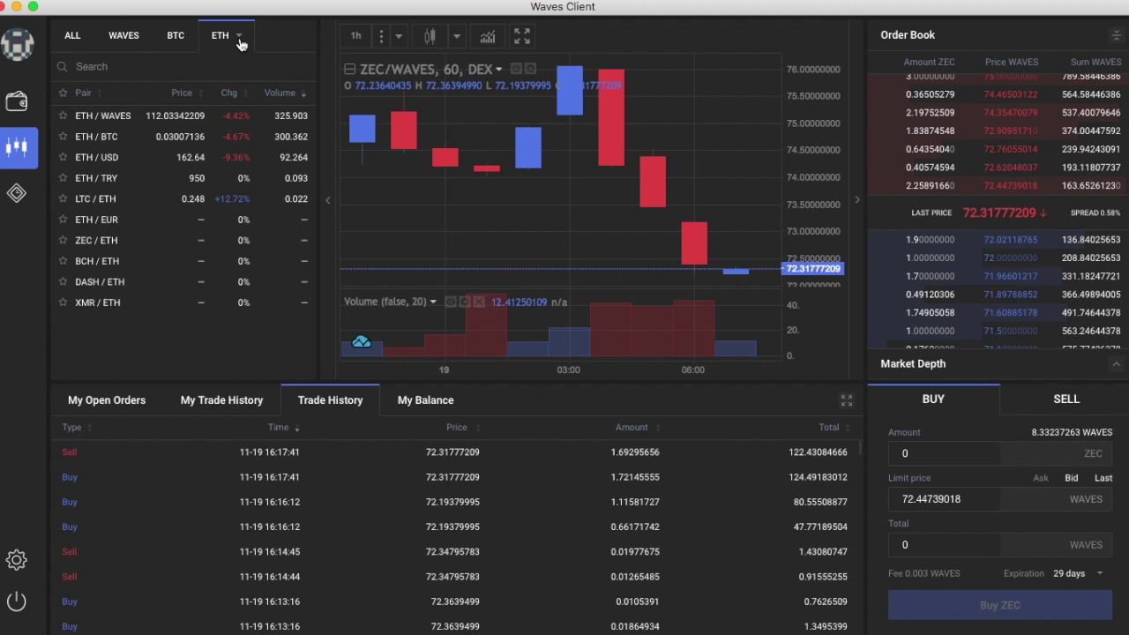
left_click(240, 39)
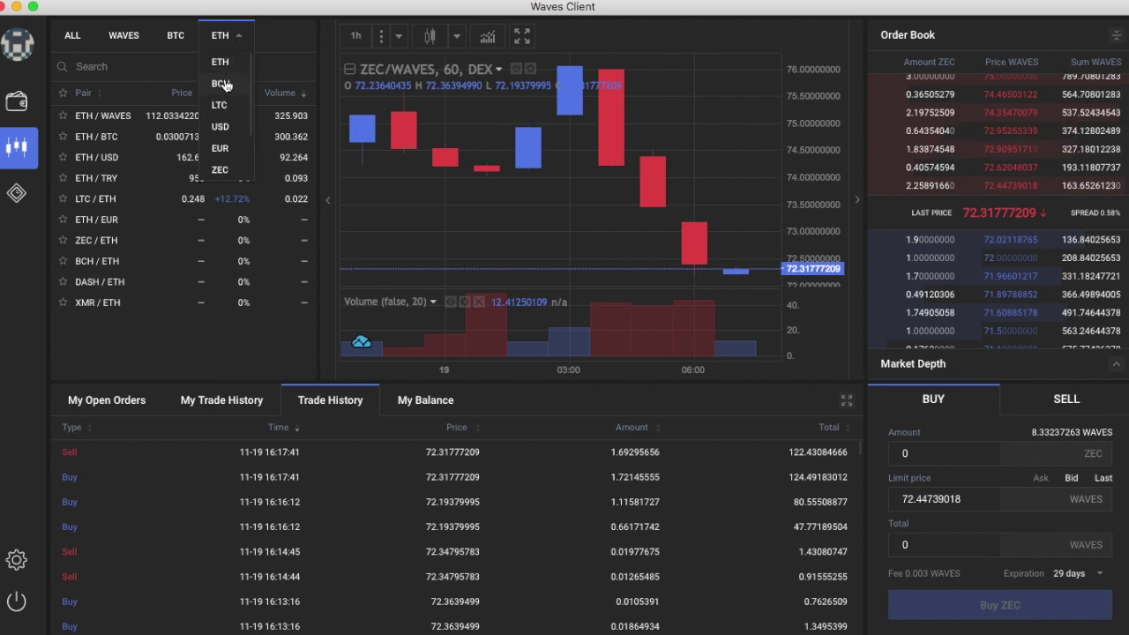
left_click(226, 84)
left_click(126, 118)
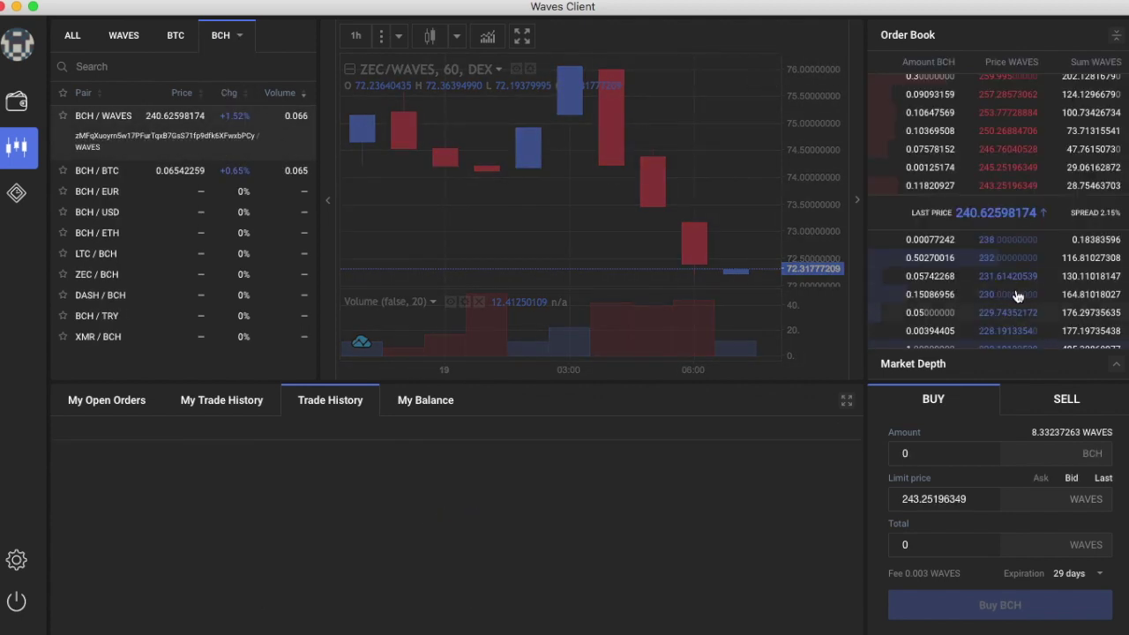
Step: Place a 0.01 BCH buy order at the 243.25196349 ask and check open orders
left_click(1000, 185)
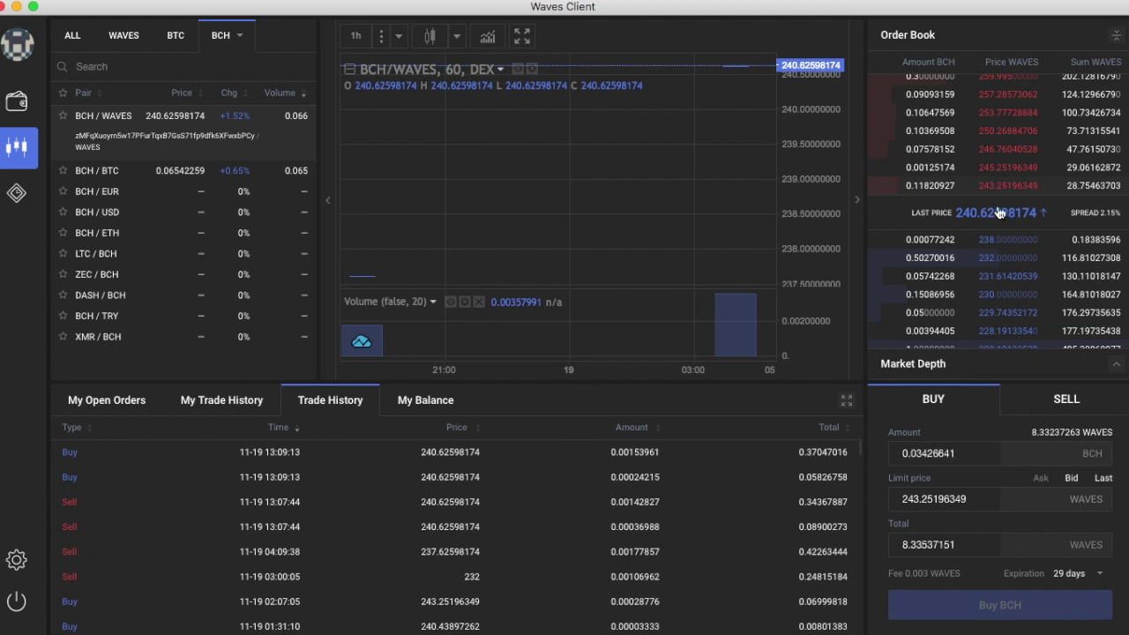
left_click(996, 247)
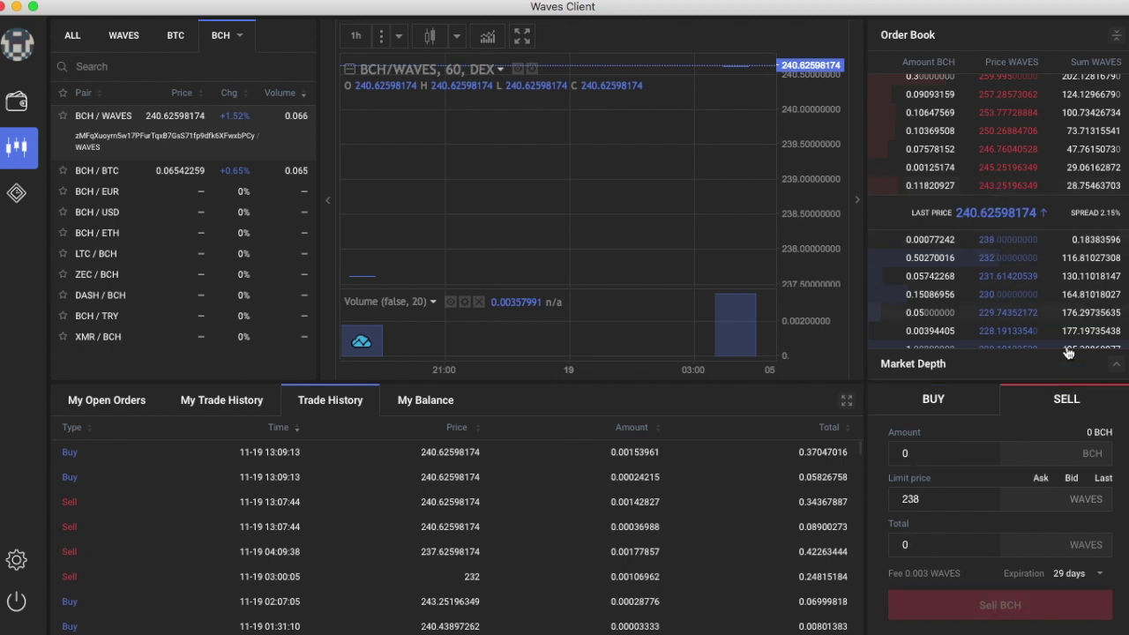
left_click(1000, 190)
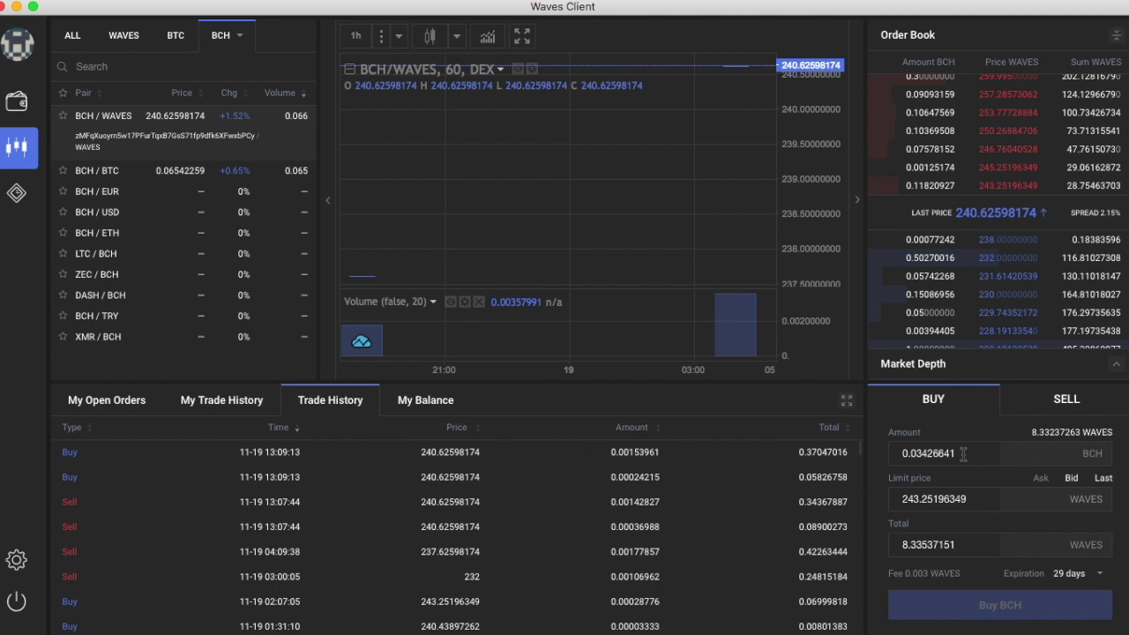
left_click_drag(962, 453, 918, 454)
type("1")
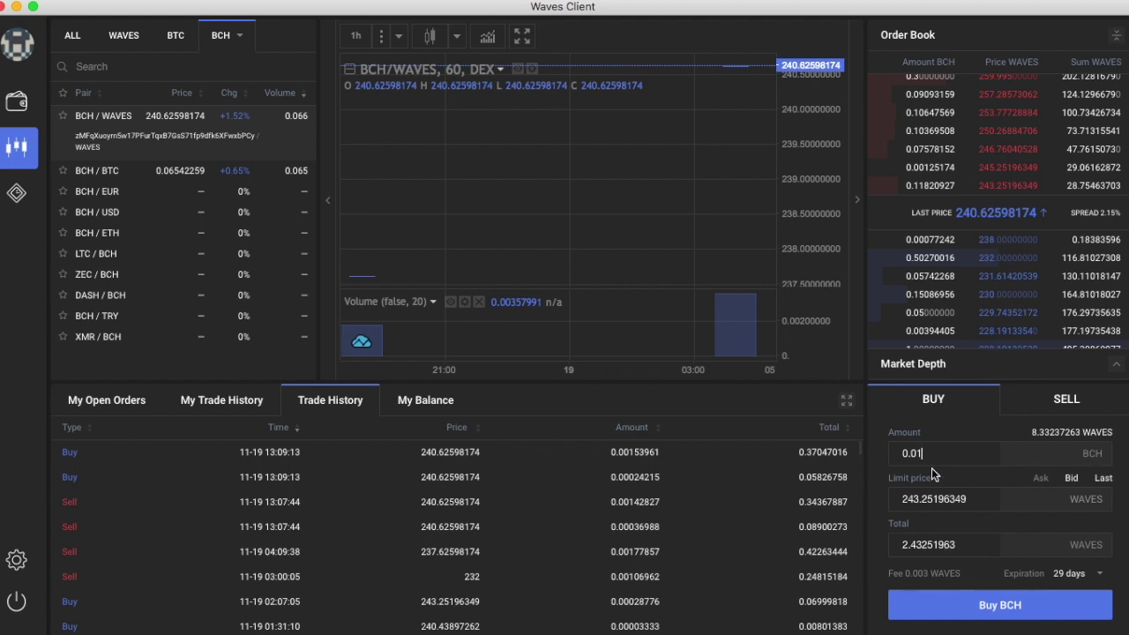
left_click(1012, 612)
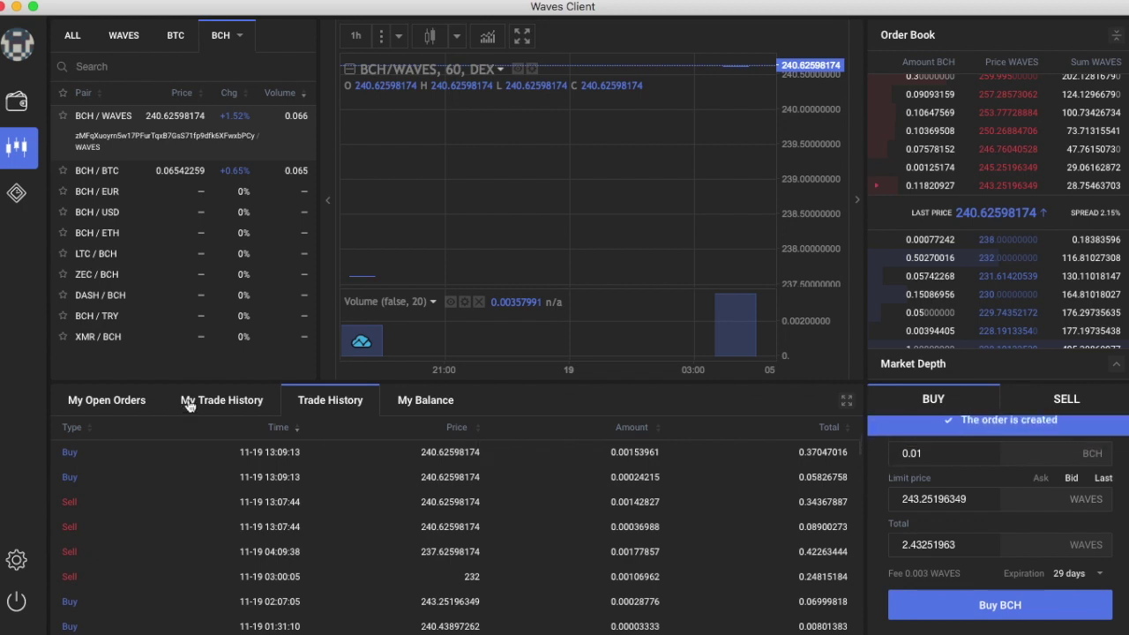
left_click(113, 404)
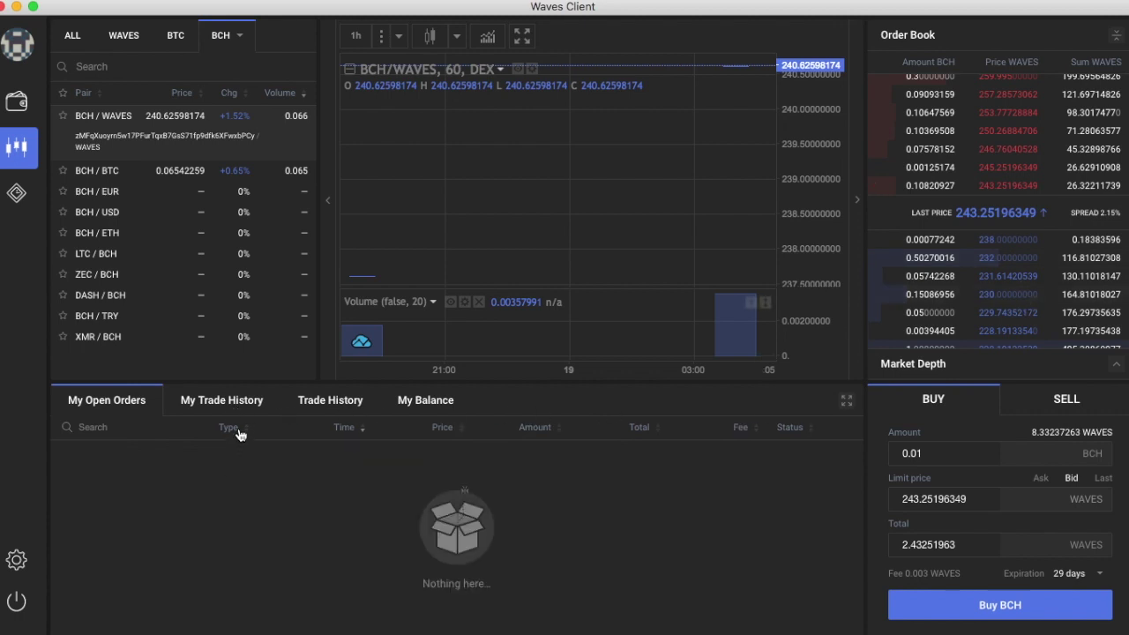
Step: Check trade history, then view the Ethereum price chart from the wallet's Assets page
left_click(249, 401)
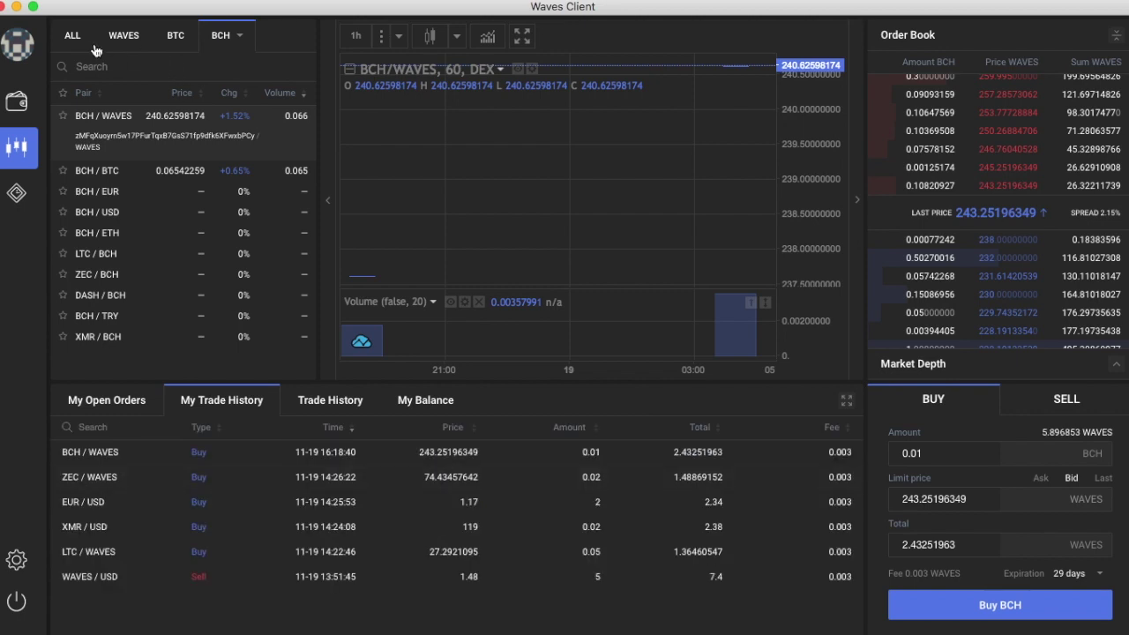
left_click(18, 101)
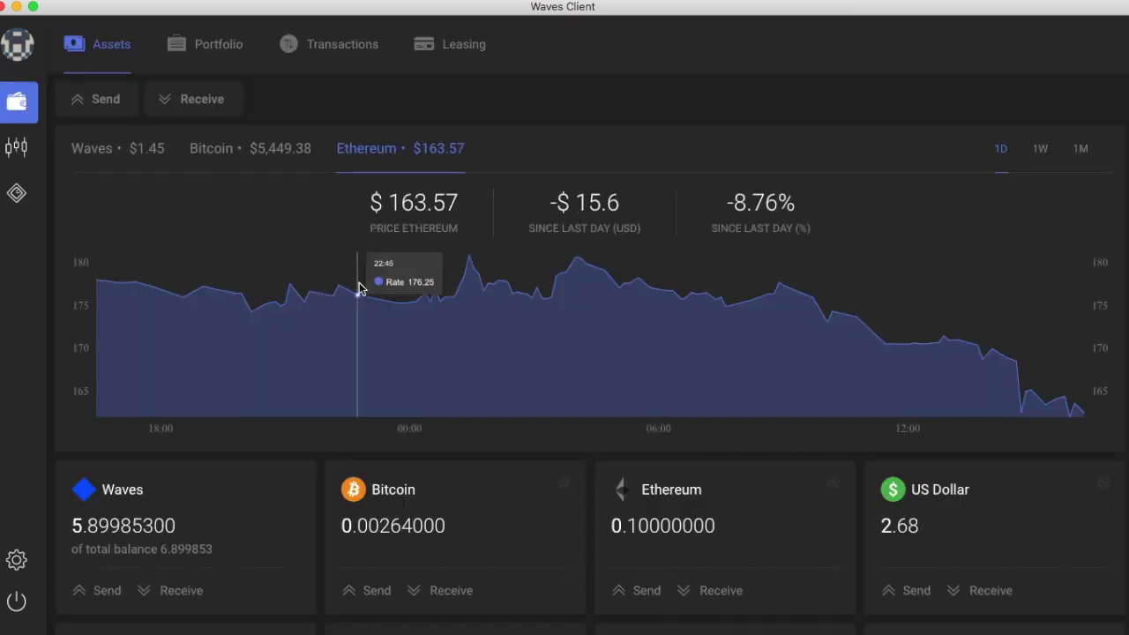
scroll(870, 502, "down", 4)
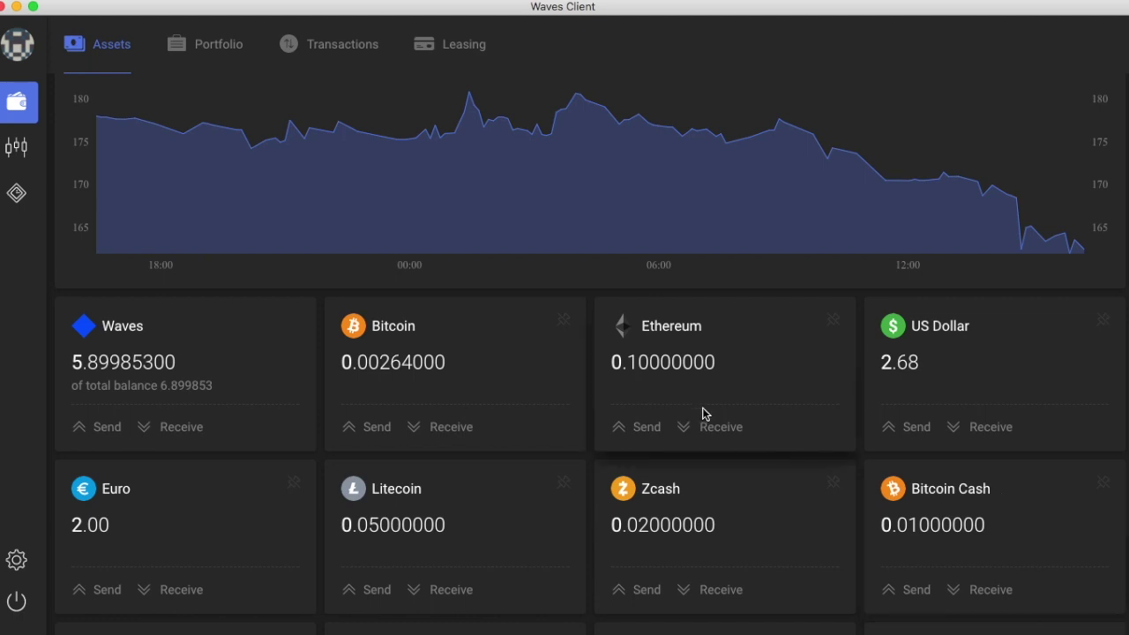
left_click(677, 427)
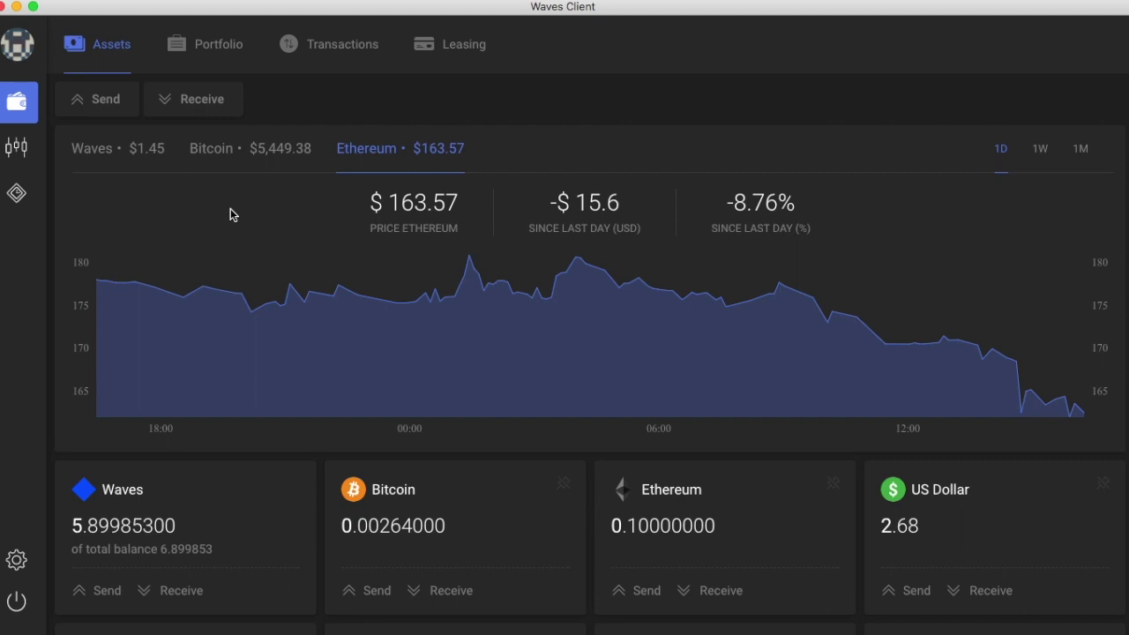
Step: Open the Start leasing form from Leasing and highlight the available Waves balance
left_click(437, 61)
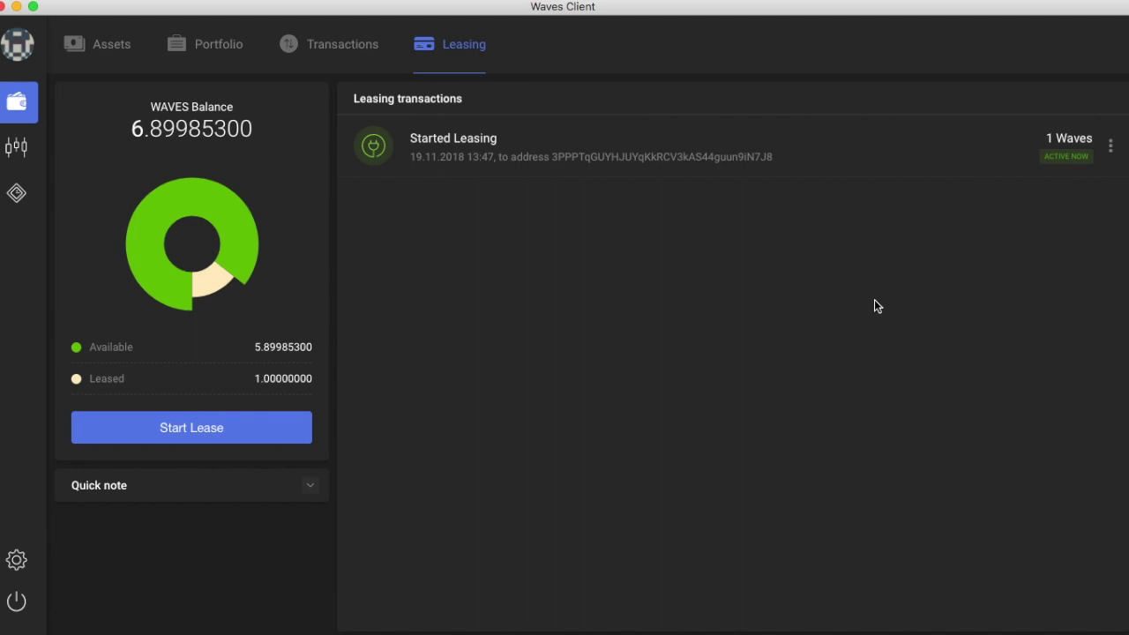
left_click(189, 432)
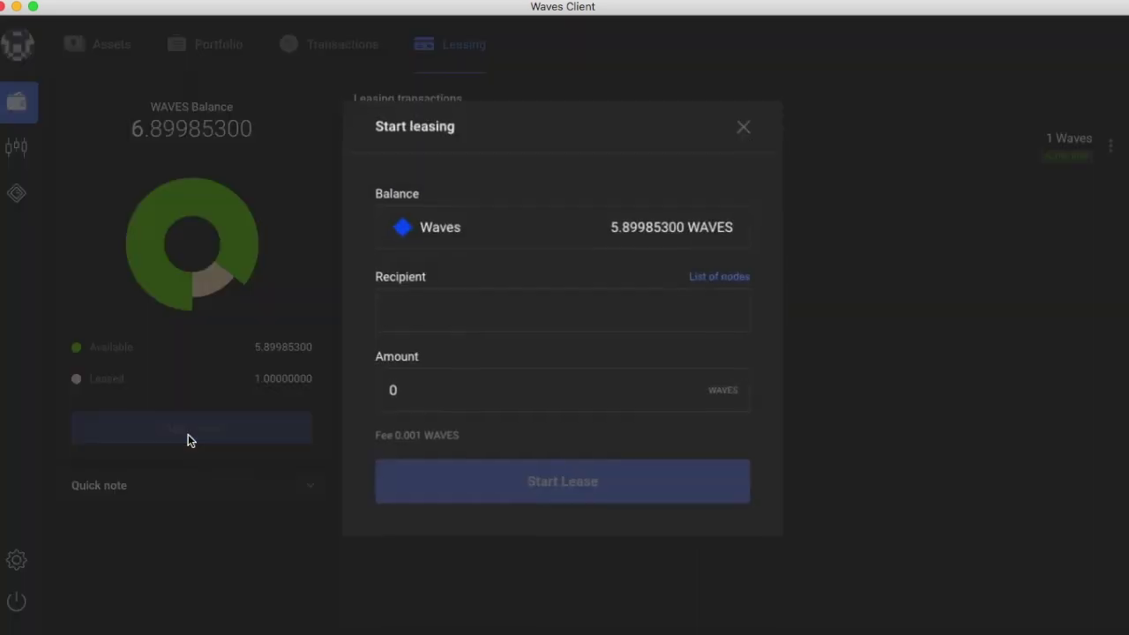
left_click_drag(613, 227, 767, 227)
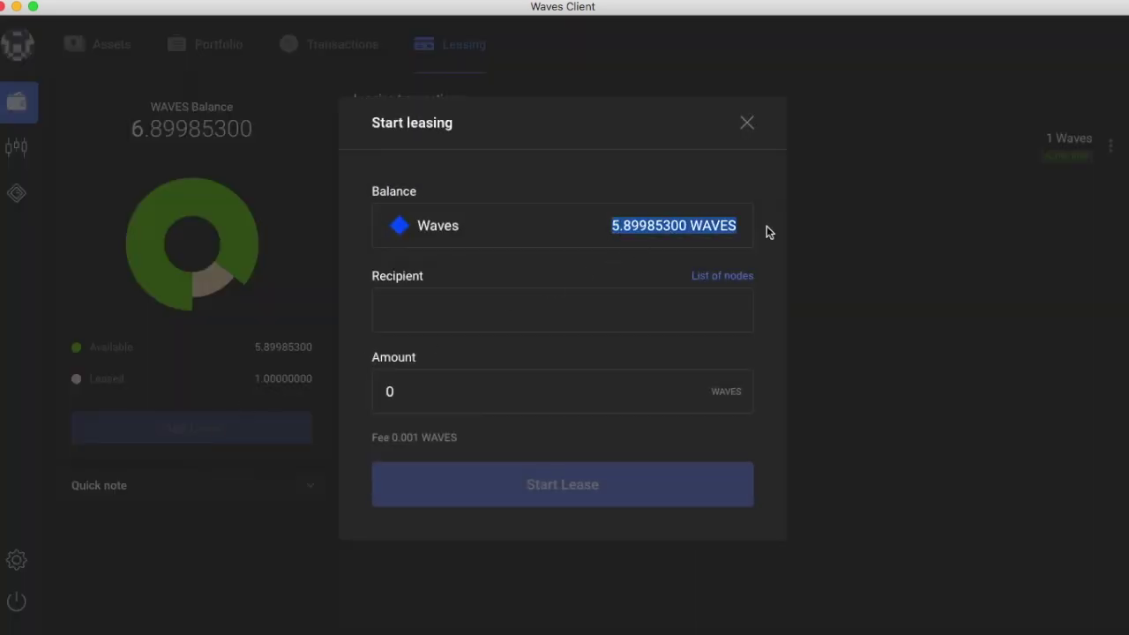
Step: Copy the Waves Lease Node pool's leasing address from its forum topic and return to Waves Client
left_click(575, 322)
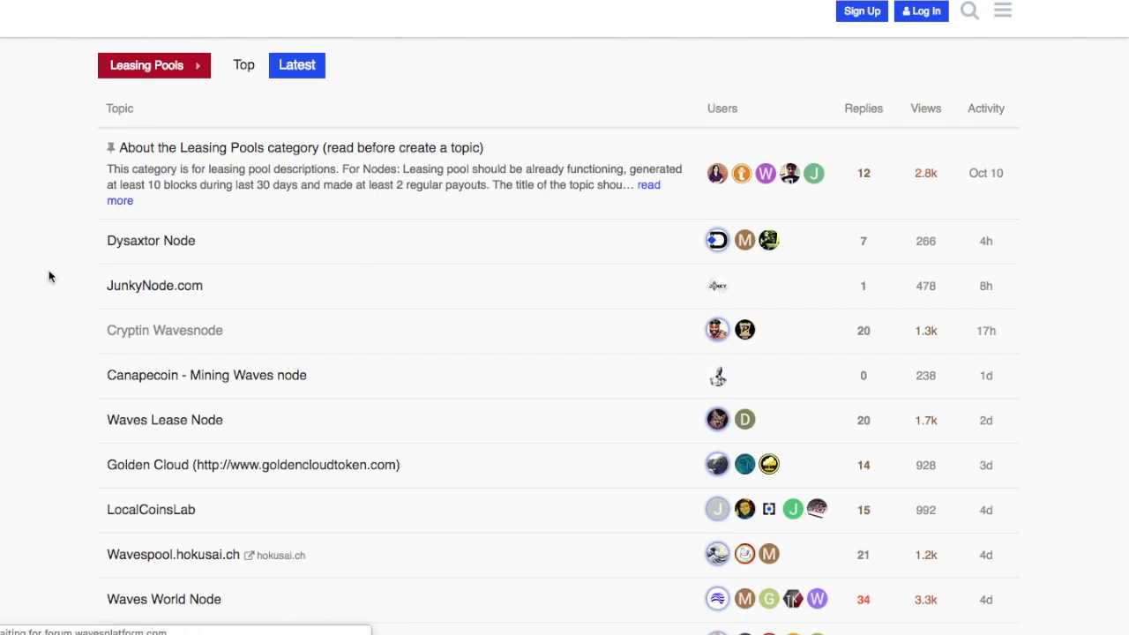
left_click(152, 431)
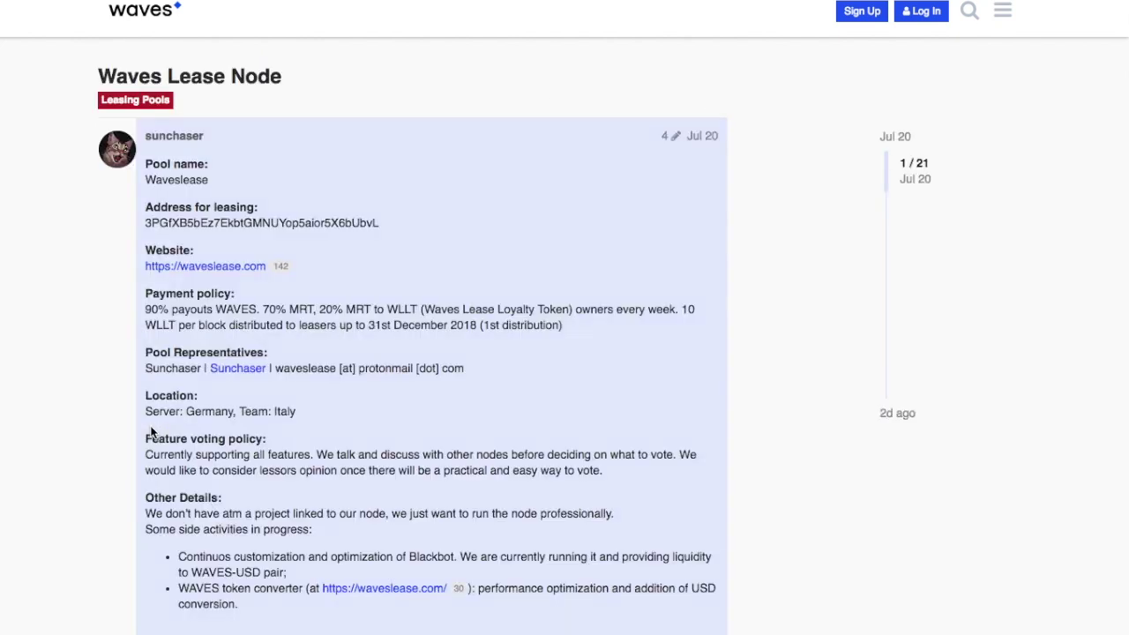
left_click_drag(380, 222, 146, 223)
key("super+c")
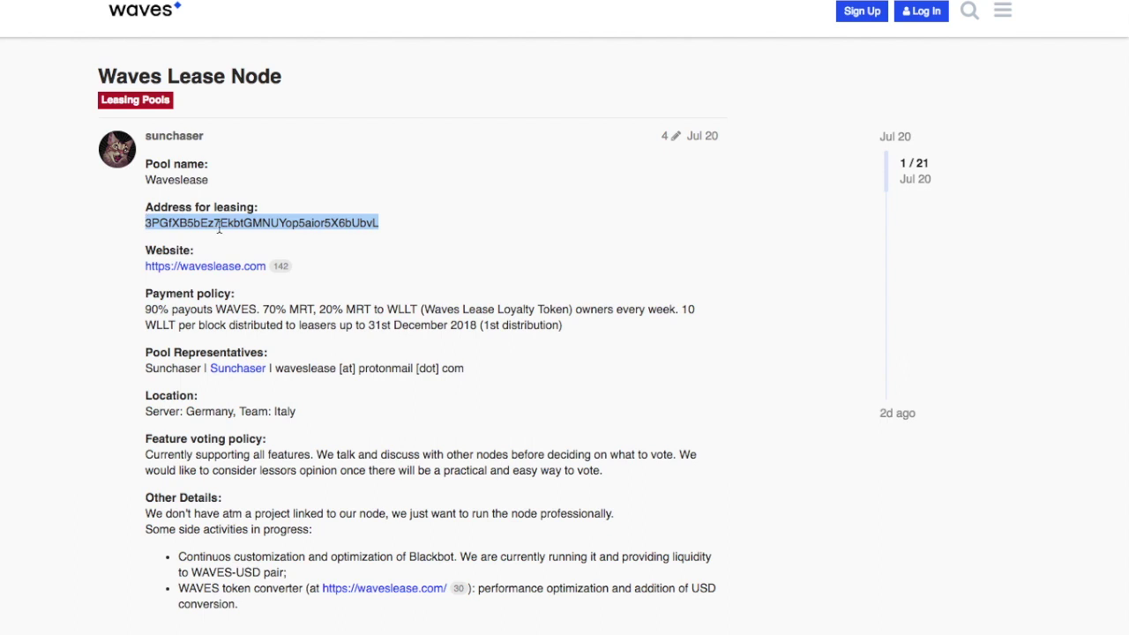
key("super+Tab")
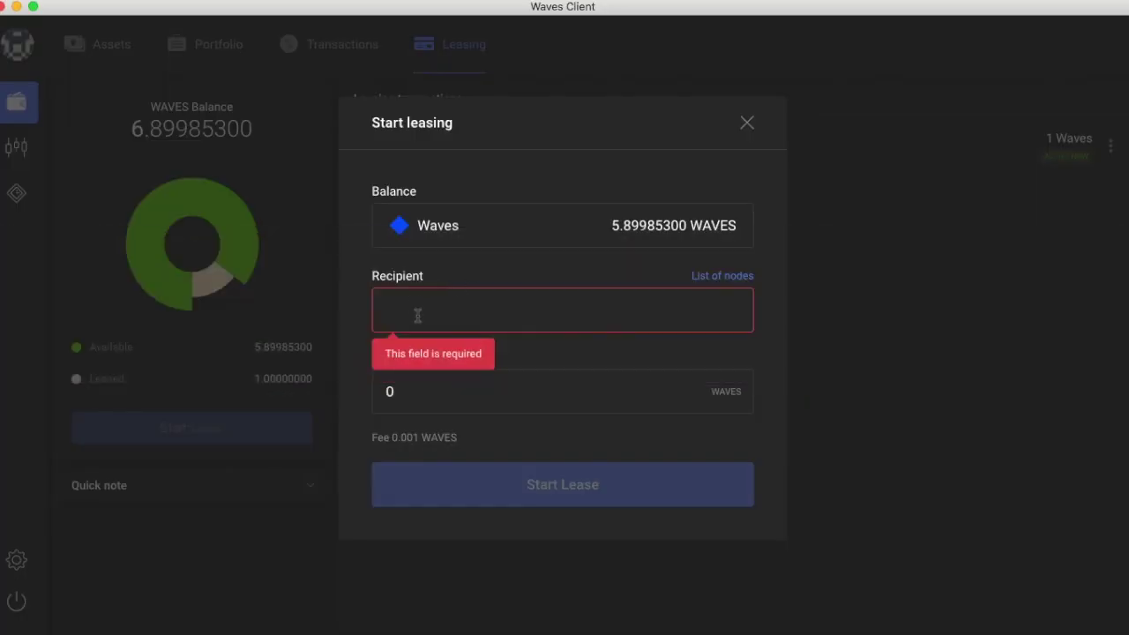
Step: Lease 1 WAVES to the pasted pool address, send it, and view the lease details
left_click(420, 311)
key("super+v")
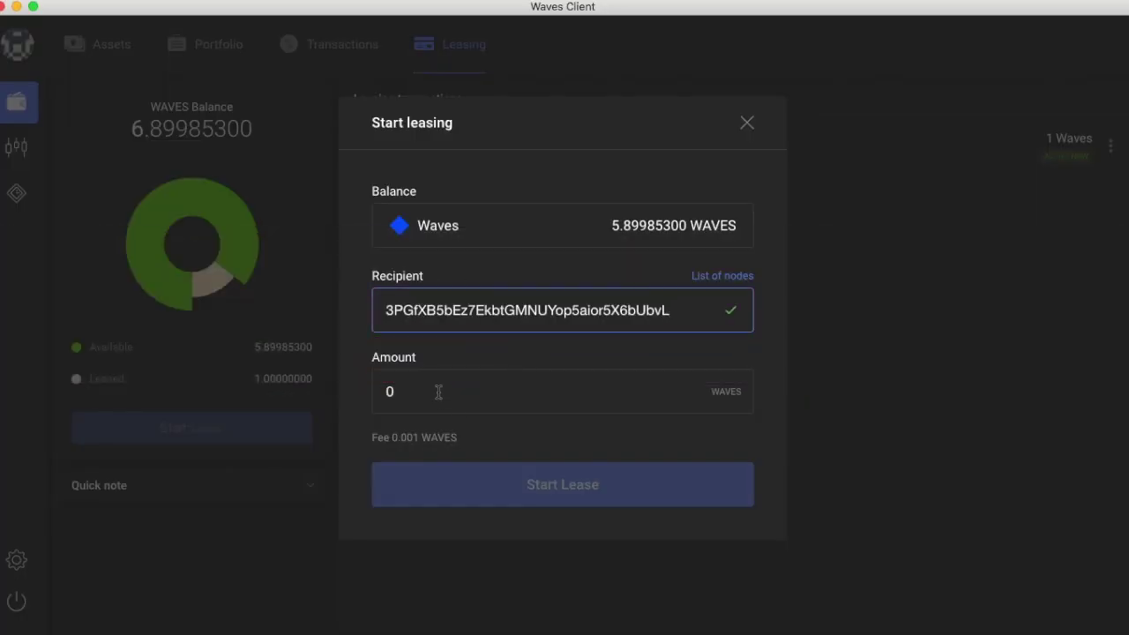
left_click(441, 390)
type("1")
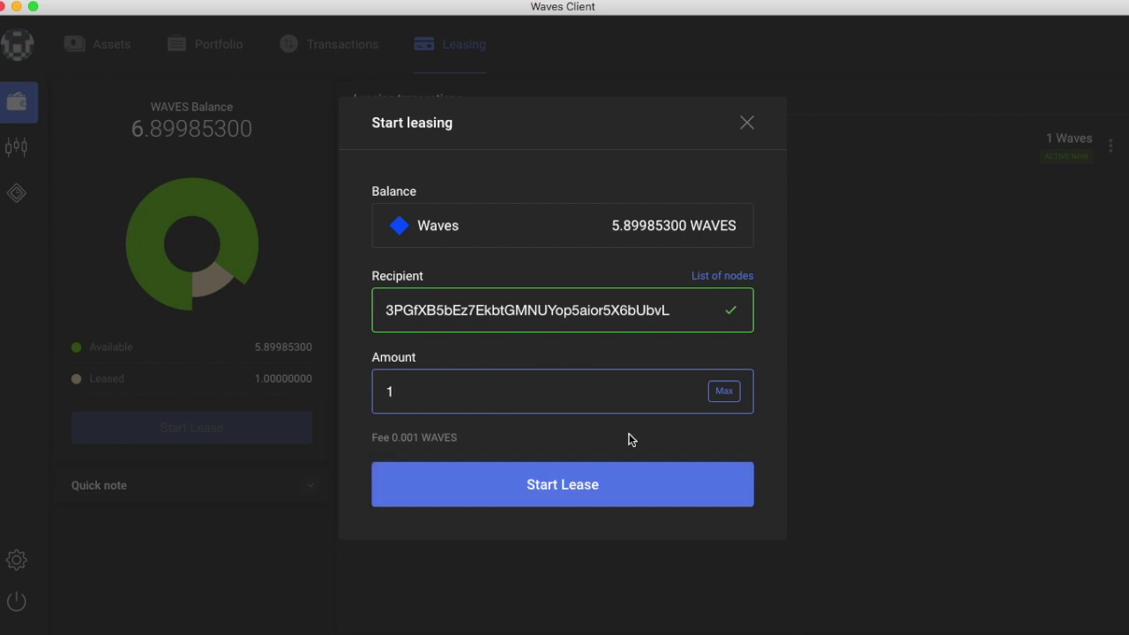
left_click(624, 485)
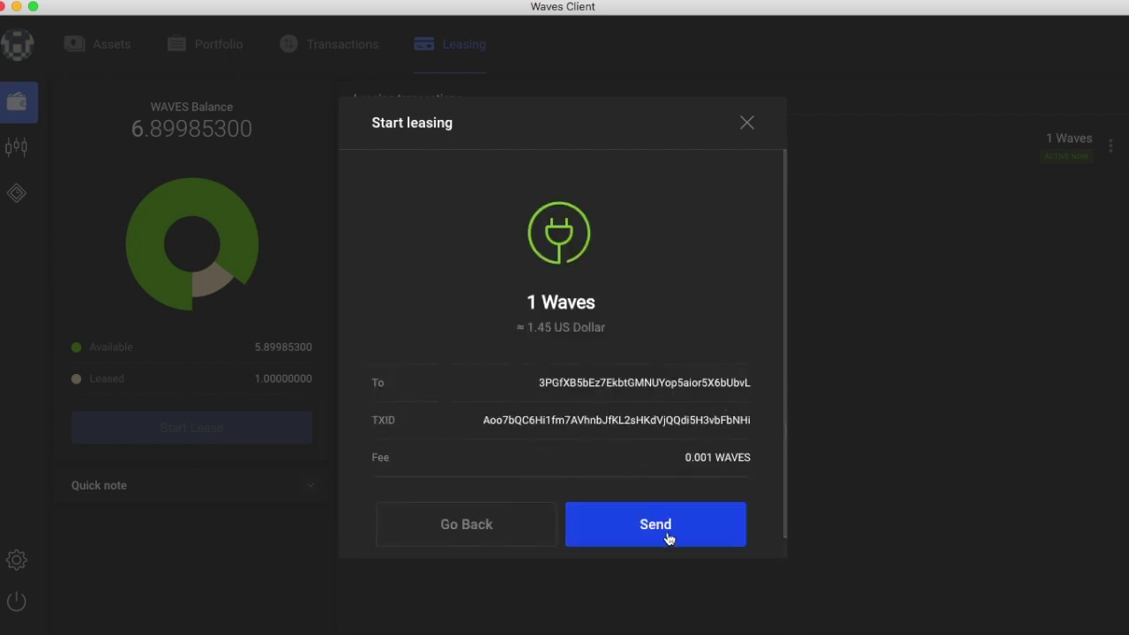
left_click(668, 528)
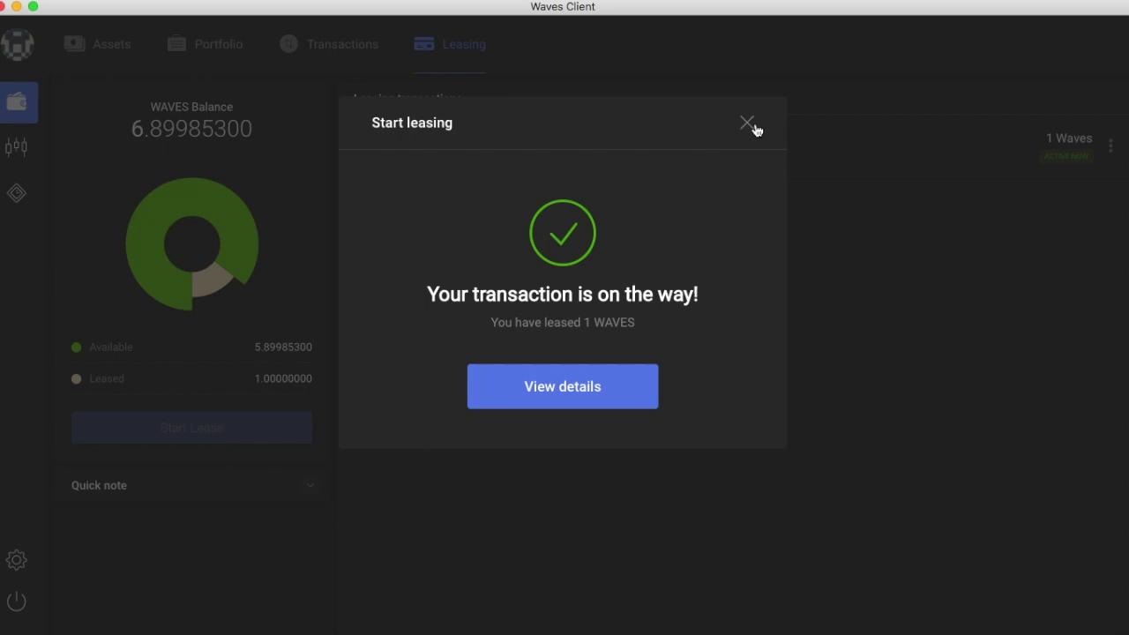
left_click(607, 388)
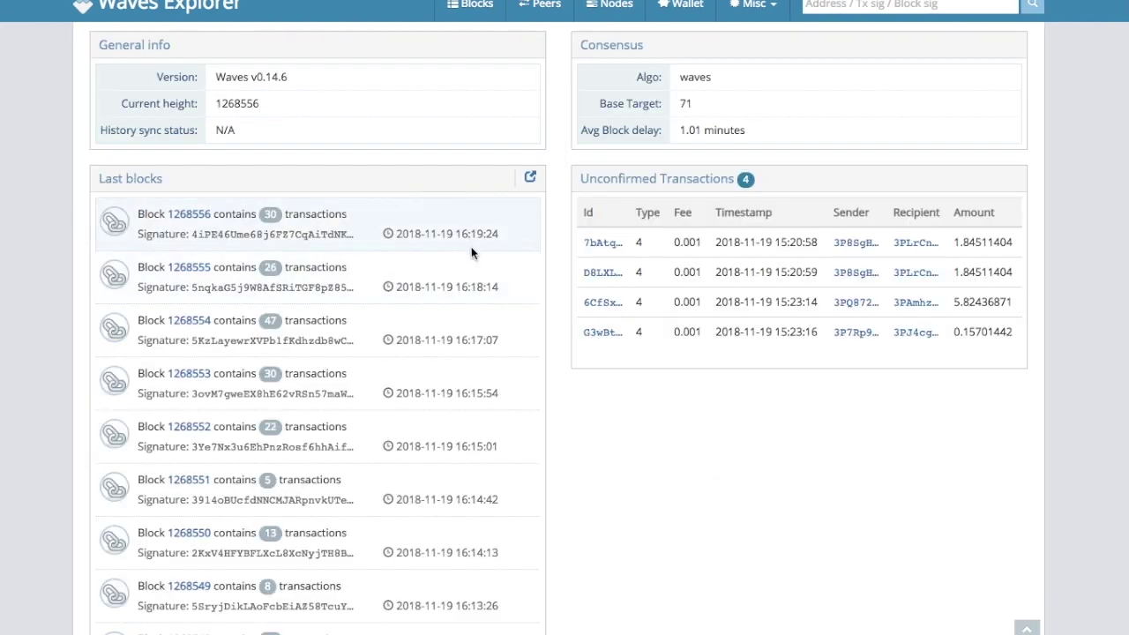
Step: Inspect the completed lease in Waves Explorer, selecting the latest block's 16:19 time
left_click_drag(455, 234, 487, 239)
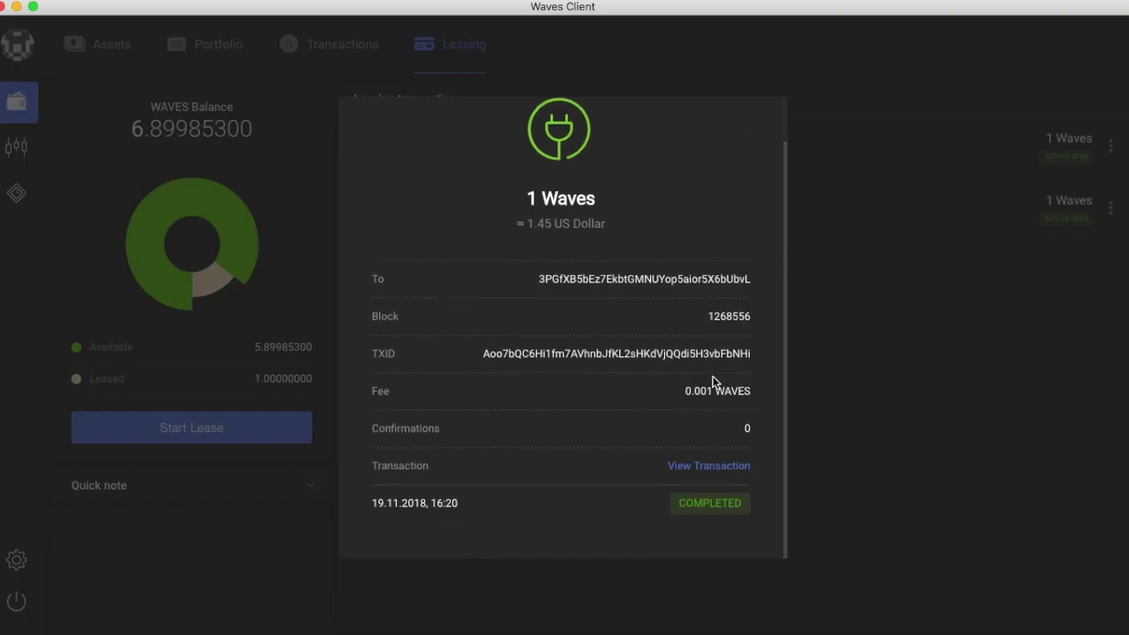
Step: Close the lease details, browse account, Assets and Portfolio views, then return to the DEX
left_click(850, 253)
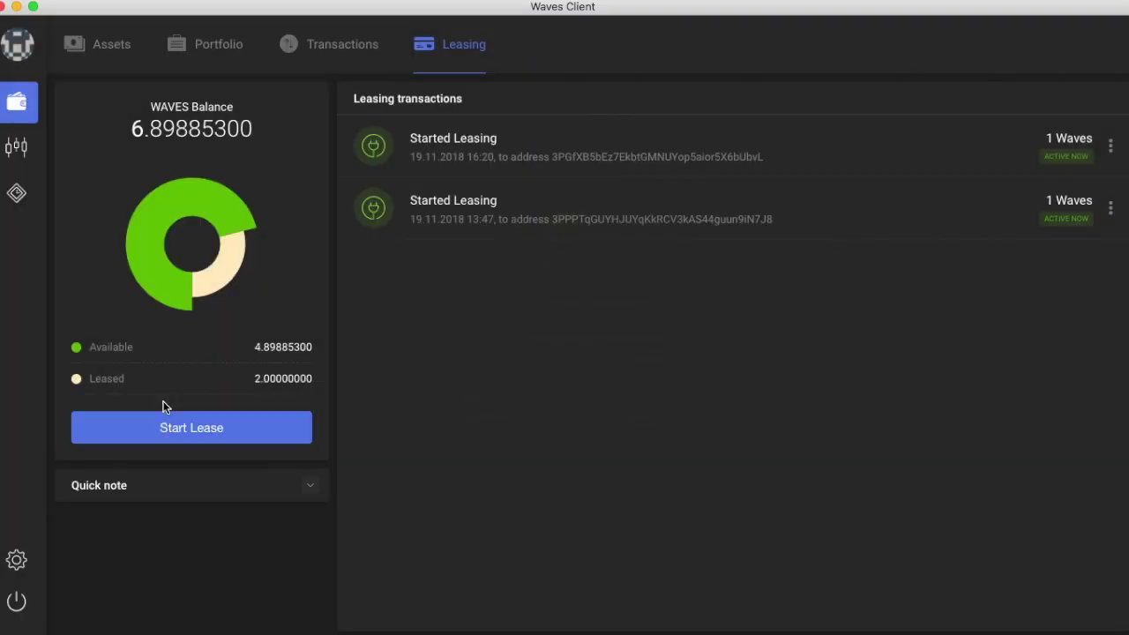
left_click(23, 46)
left_click(142, 101)
left_click(104, 49)
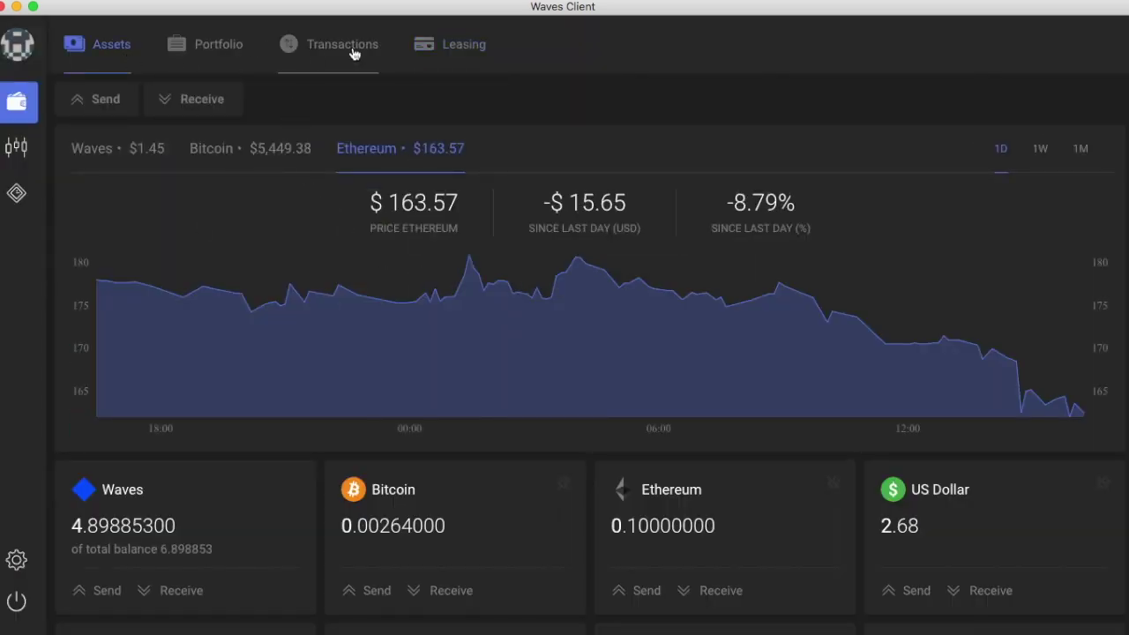
left_click(199, 56)
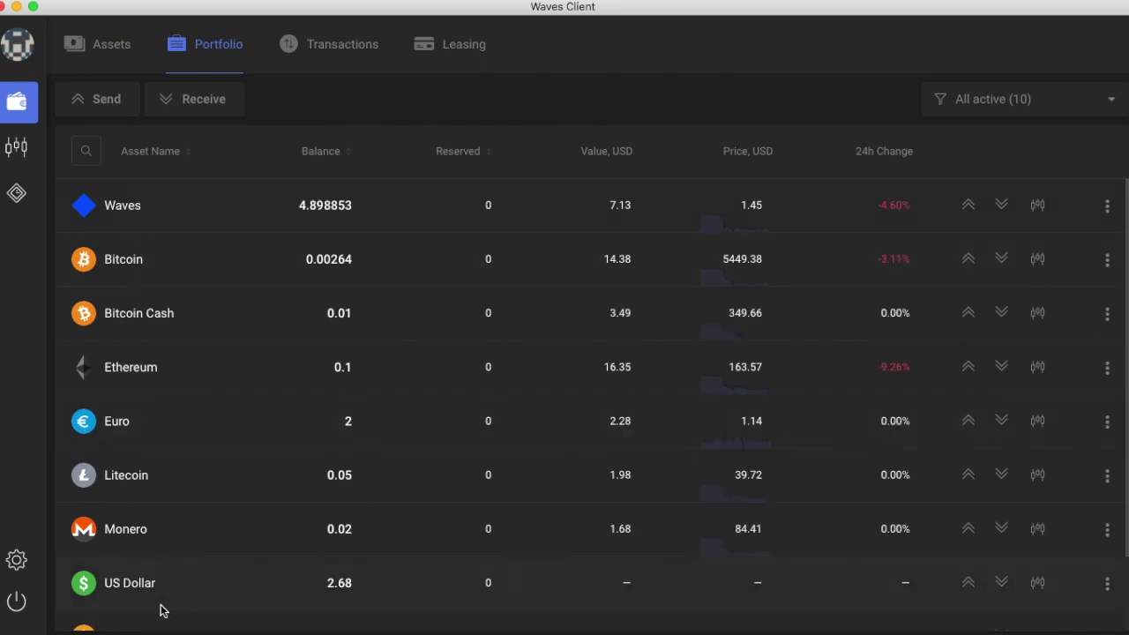
scroll(151, 509, "down", 2)
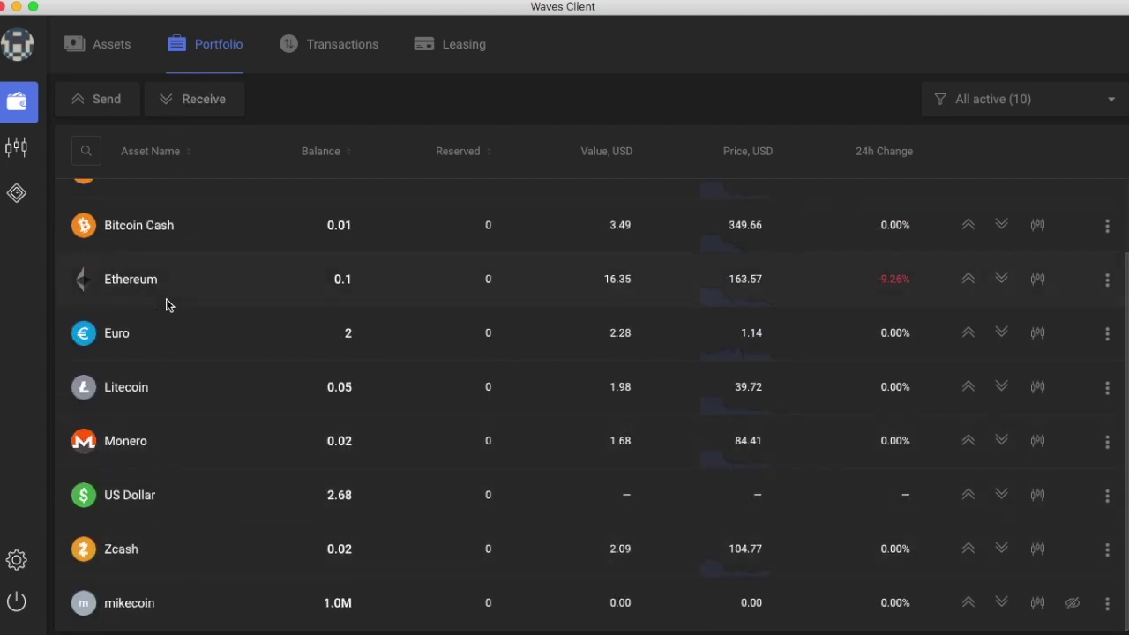
left_click(16, 147)
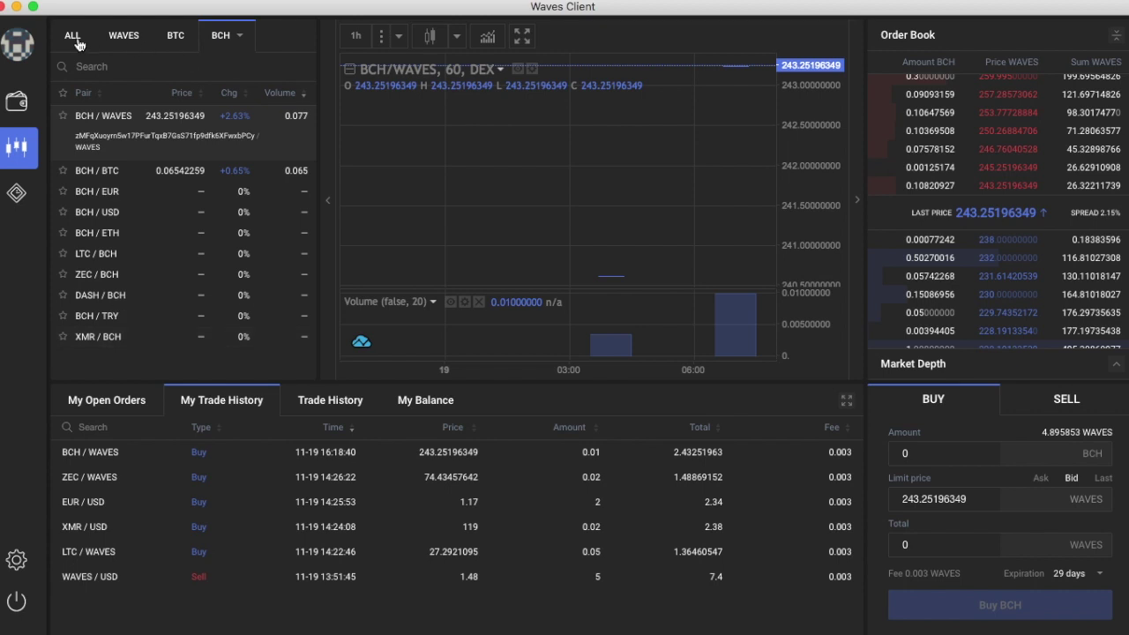
Step: Start a new token named TaiCoin and write its description
left_click(20, 199)
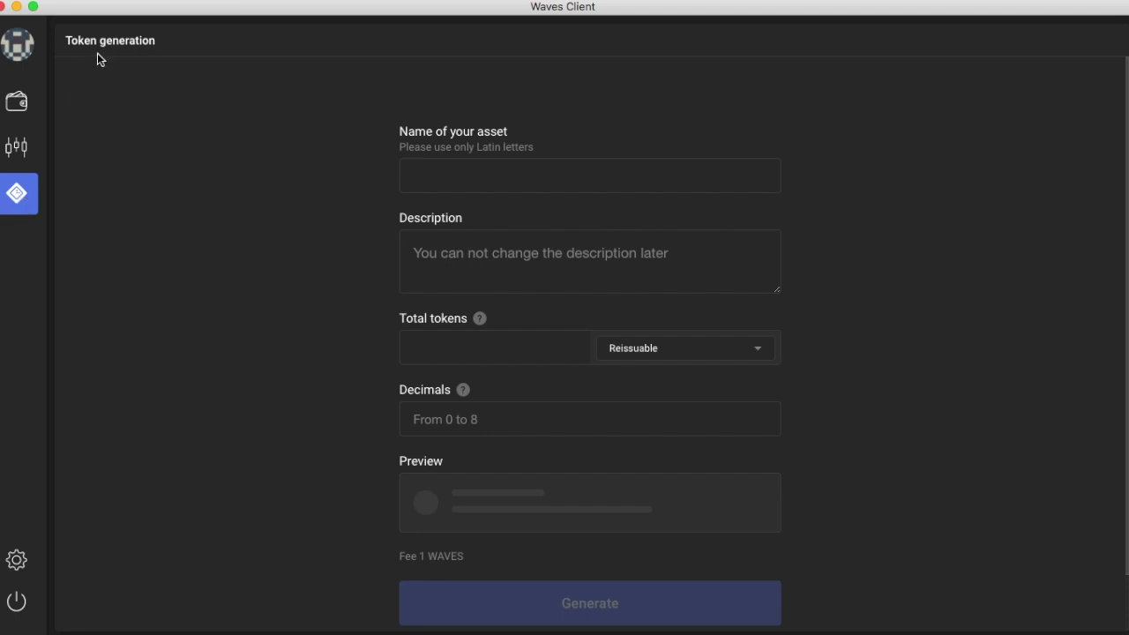
left_click(524, 174)
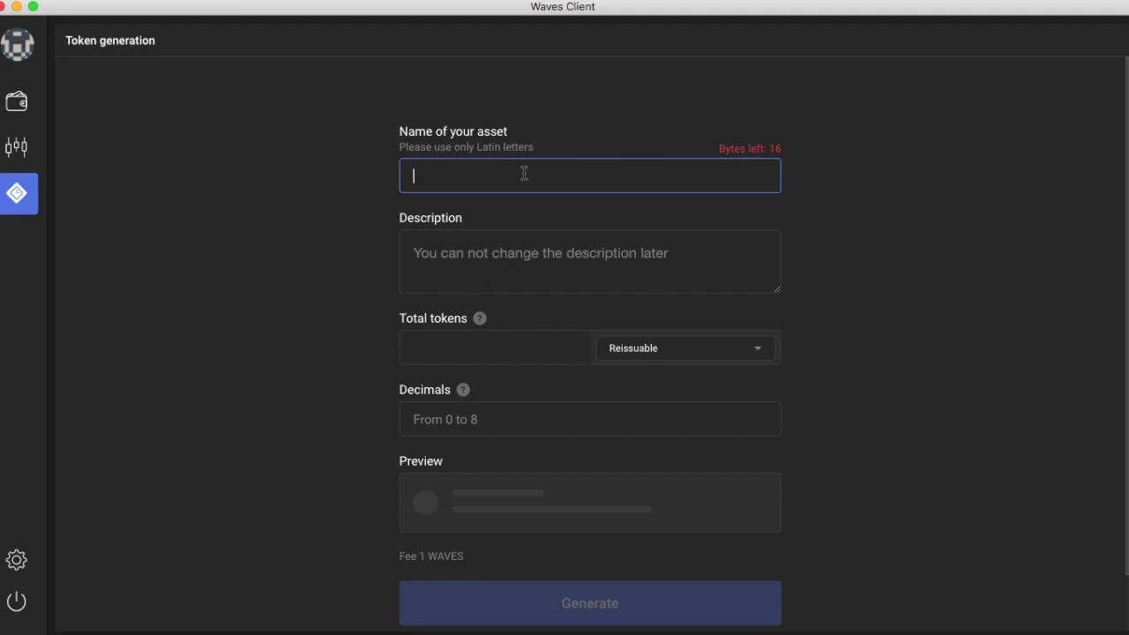
type("TaiCoin")
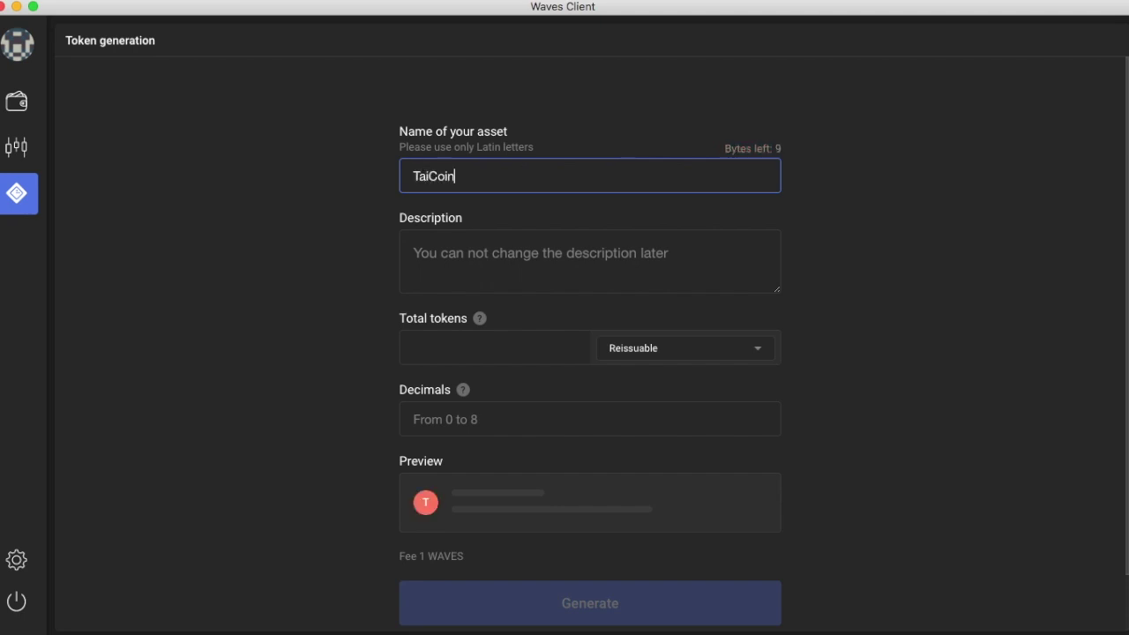
left_click(566, 252)
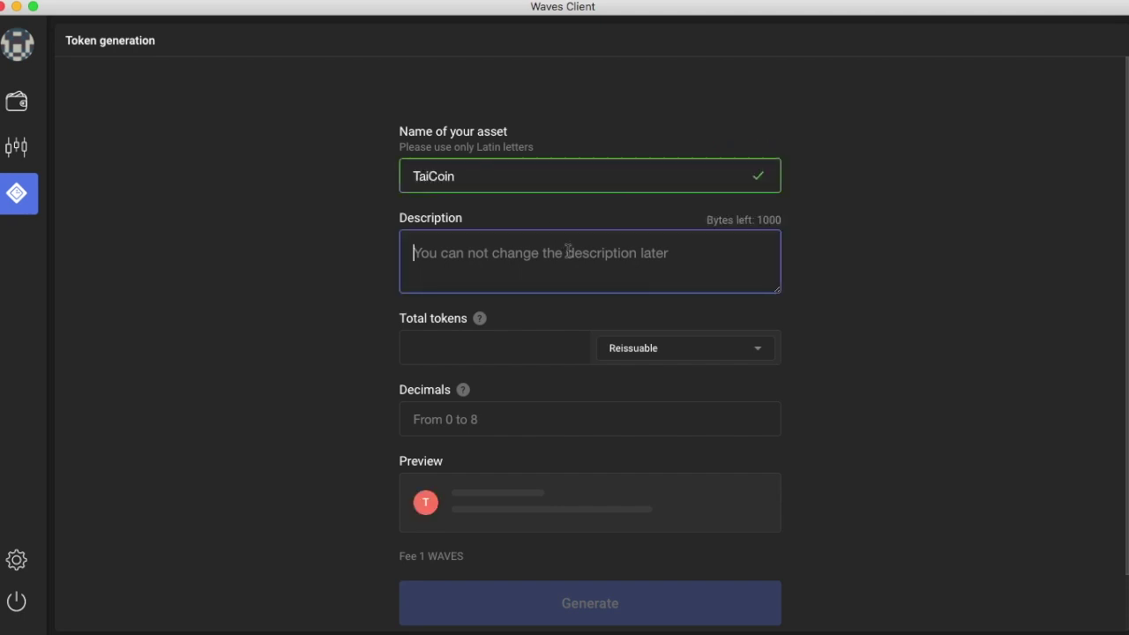
type("Tai will give $1 to everyone who")
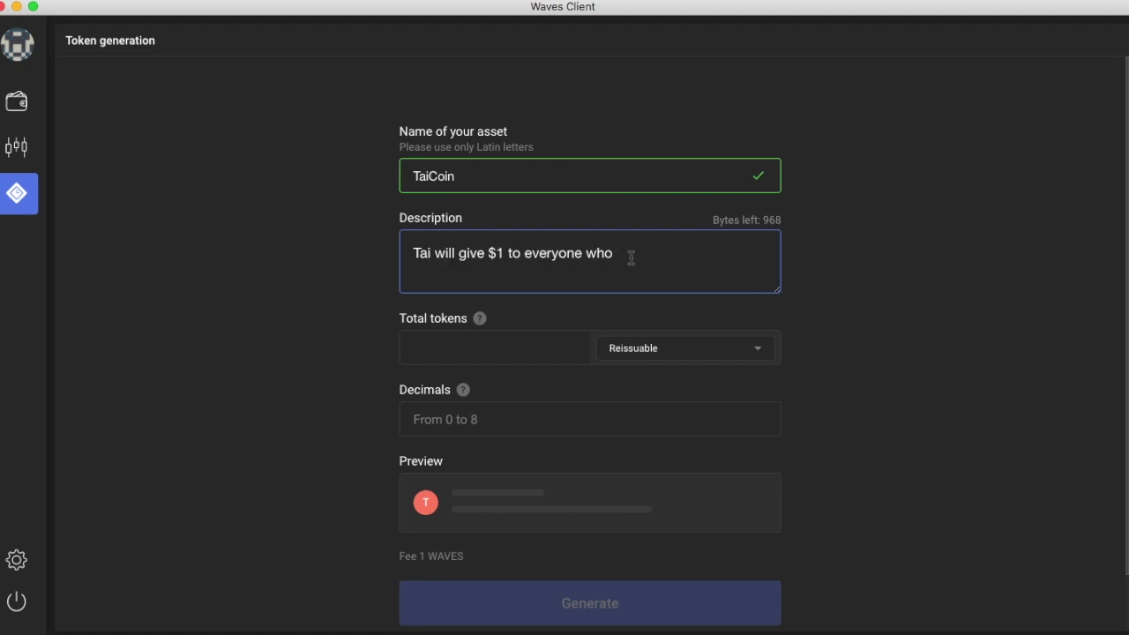
type("sends 1 coin to him")
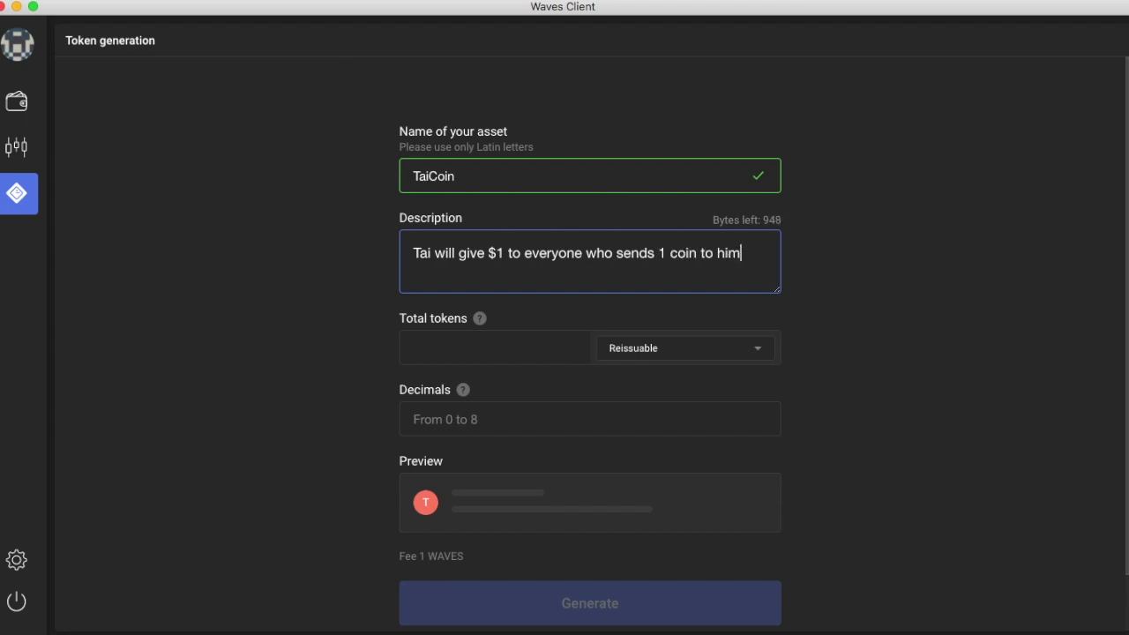
Step: Set a reissuable supply of 1000000 TaiCoin with 0 decimals
left_click(517, 343)
type("1")
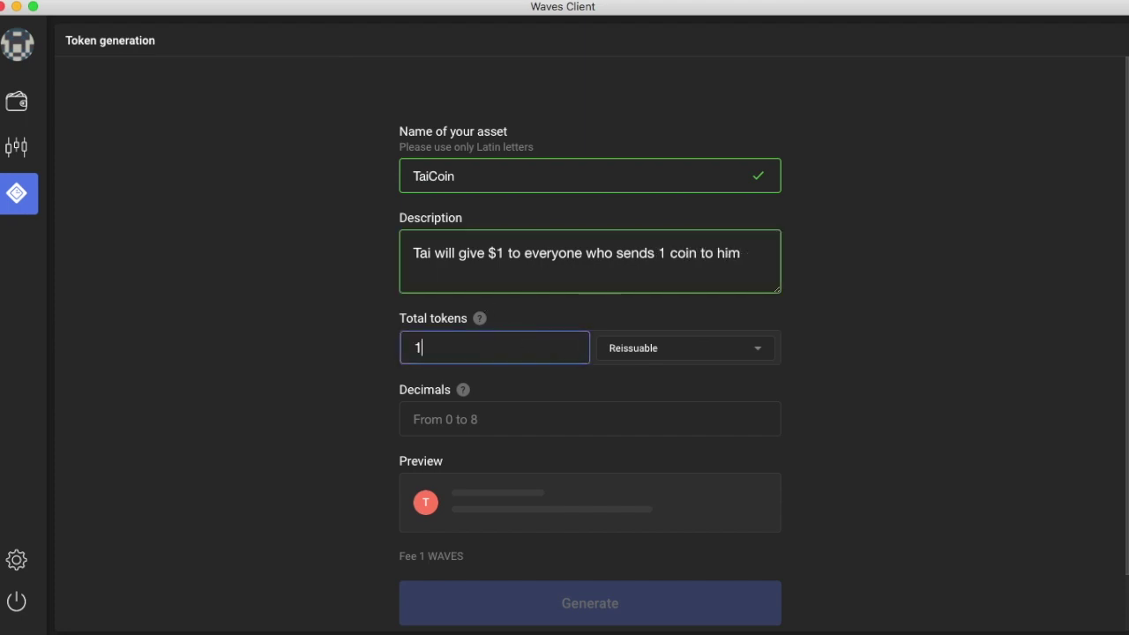
type("000000")
left_click(544, 423)
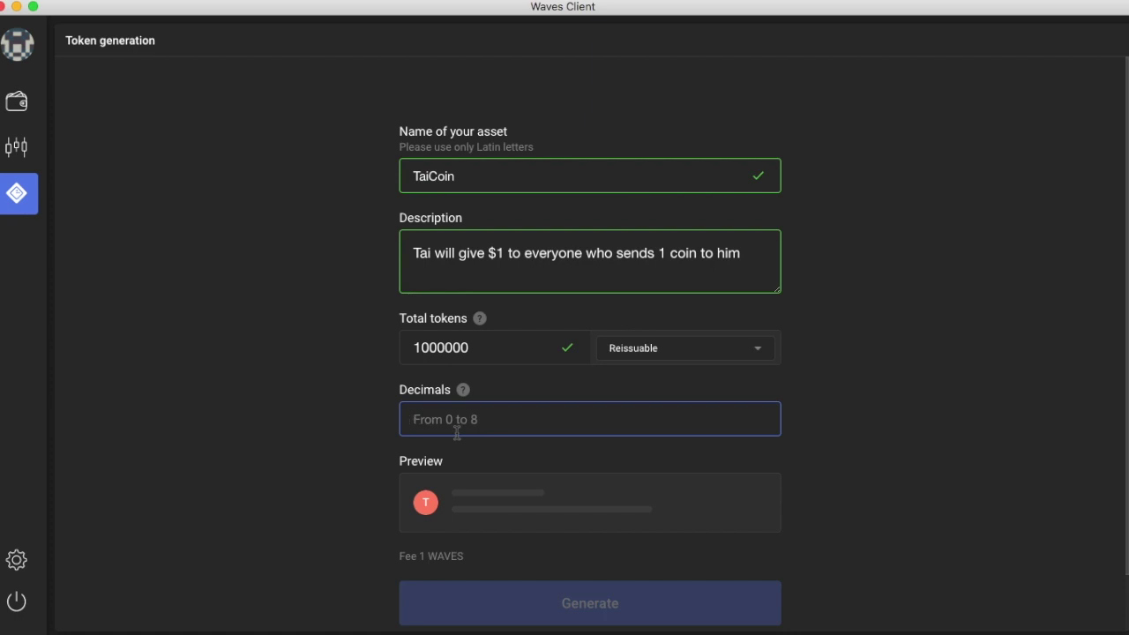
type("0")
scroll(800, 447, "down", 1)
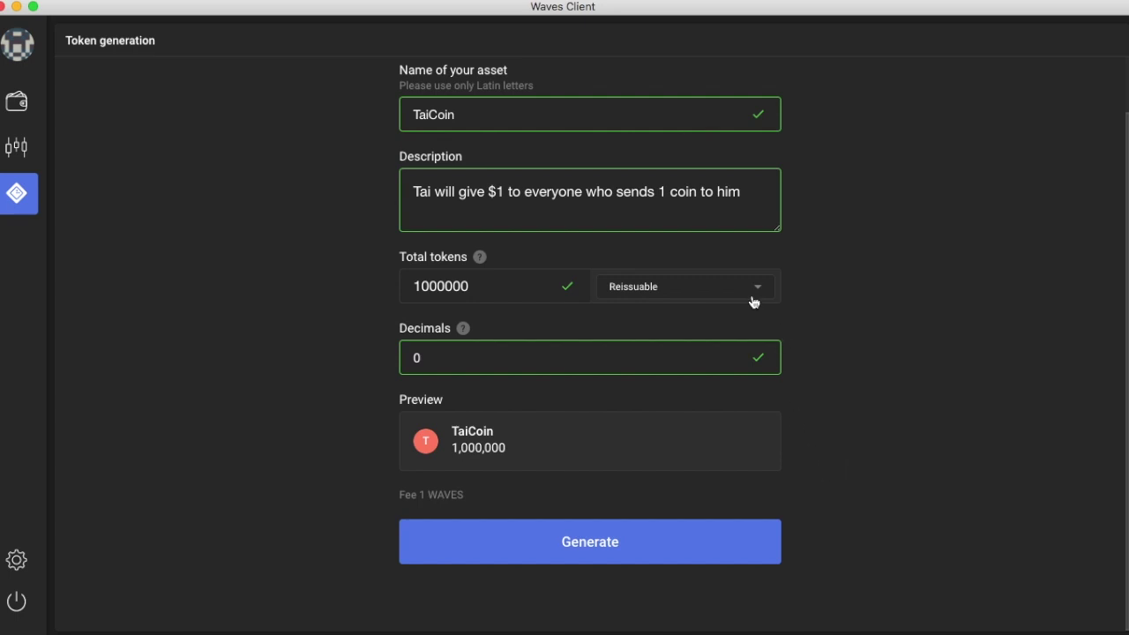
left_click(720, 291)
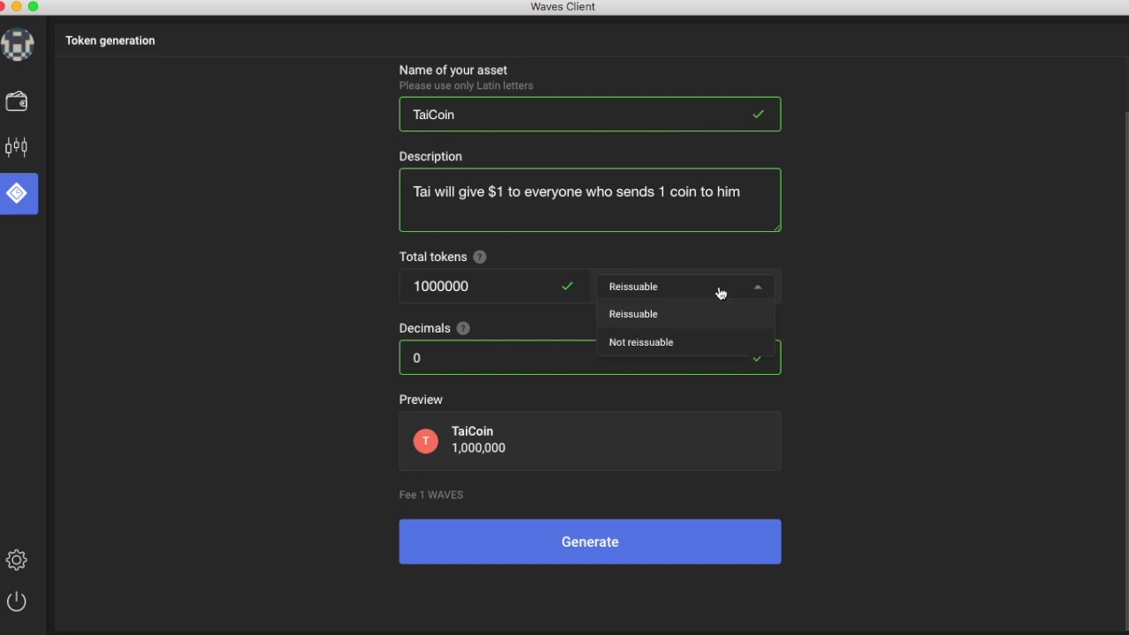
left_click(847, 353)
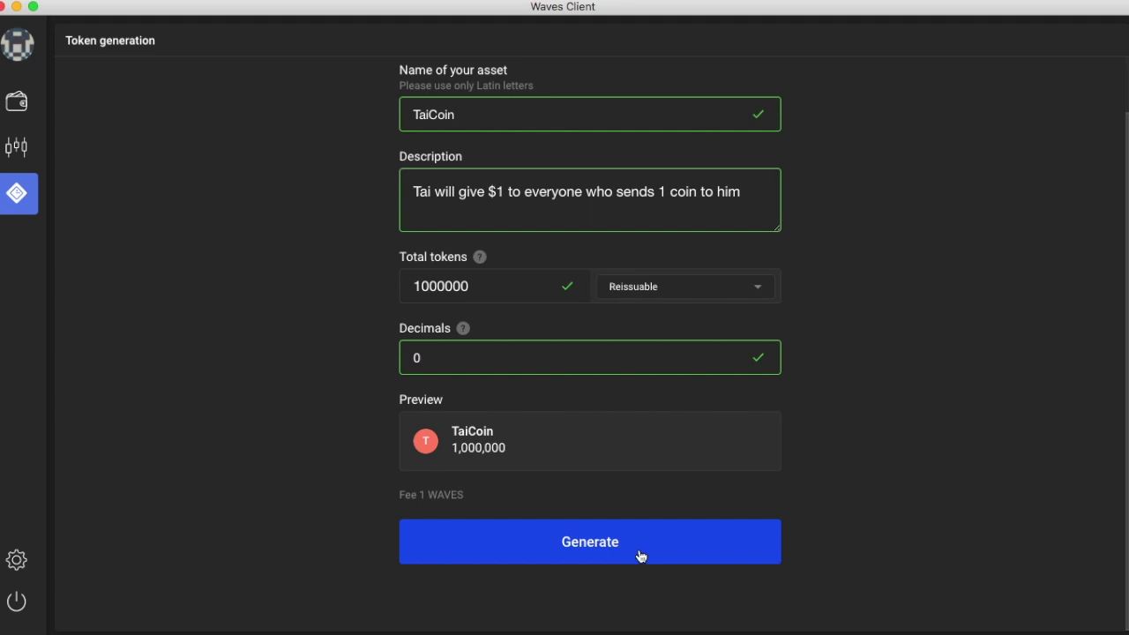
scroll(592, 369, "up", 2)
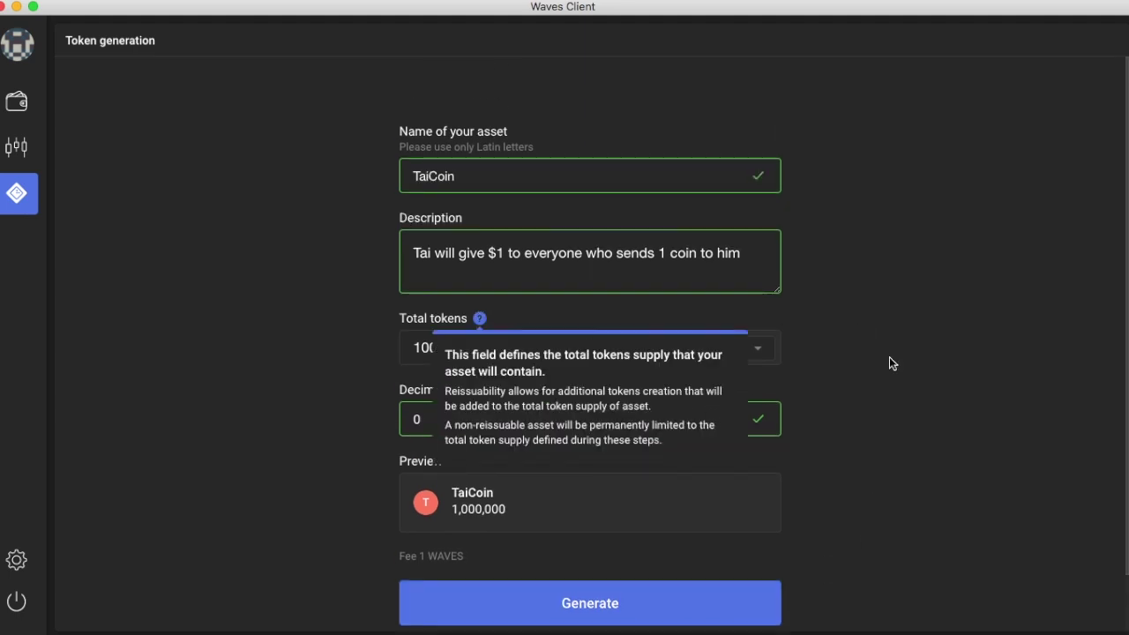
Step: Generate and send the TaiCoin issue, then open its transaction details in the explorer
left_click(607, 607)
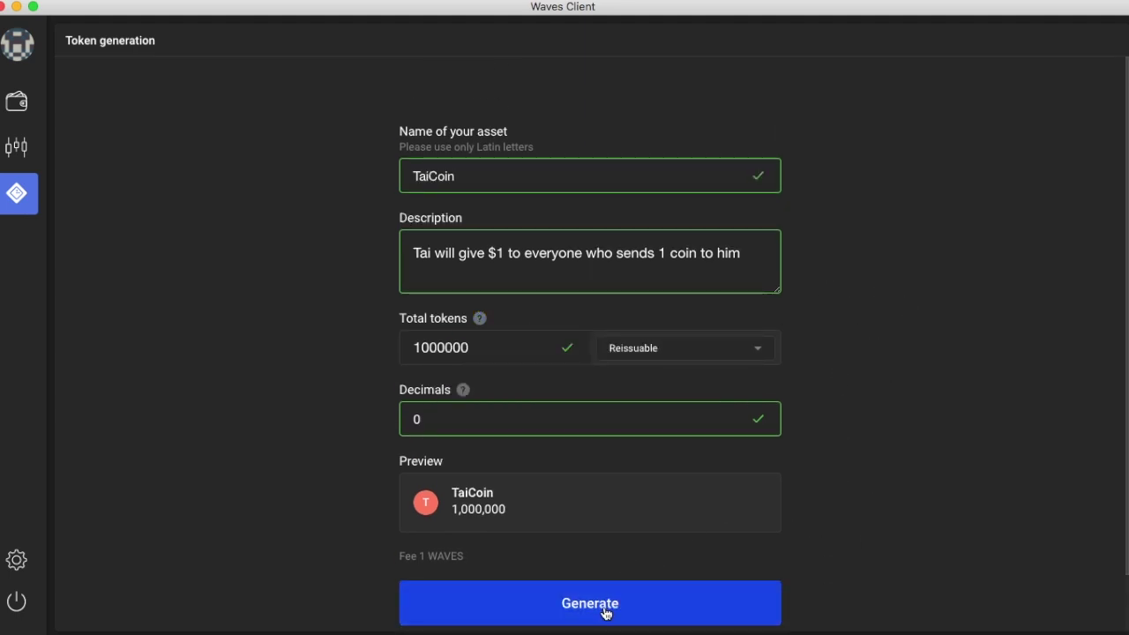
scroll(718, 479, "down", 1)
scroll(696, 429, "up", 1)
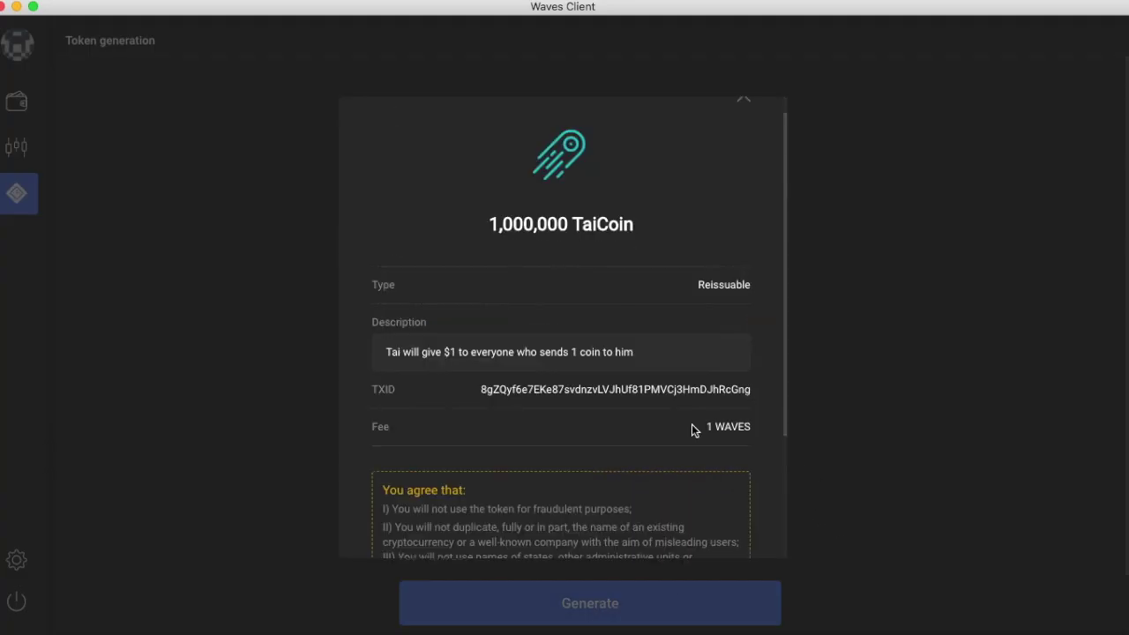
scroll(692, 425, "down", 5)
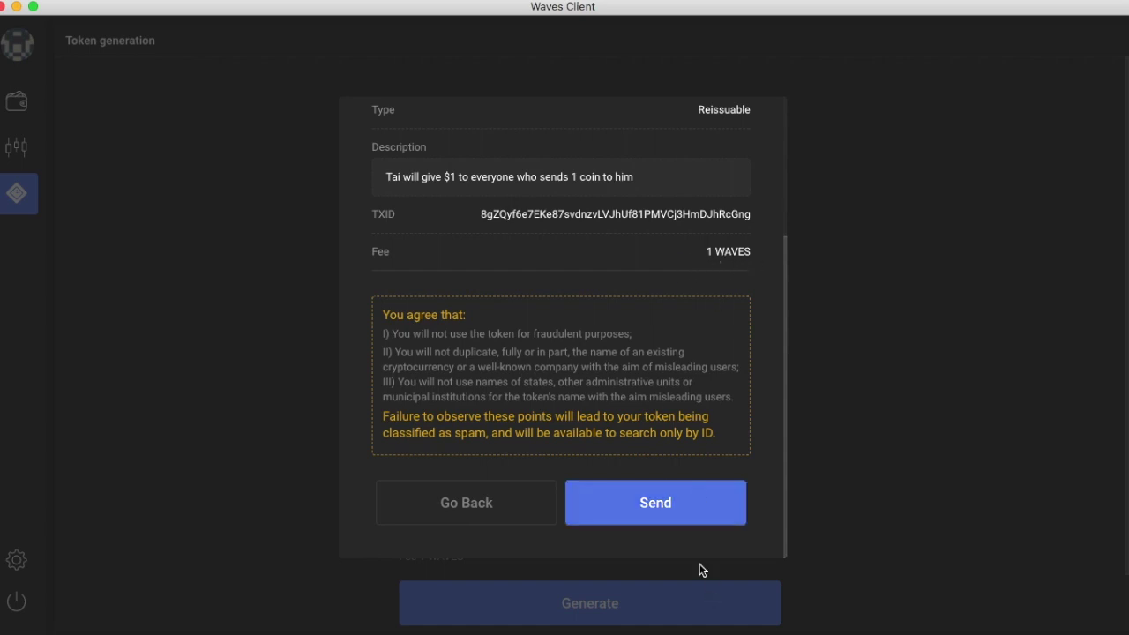
left_click(685, 509)
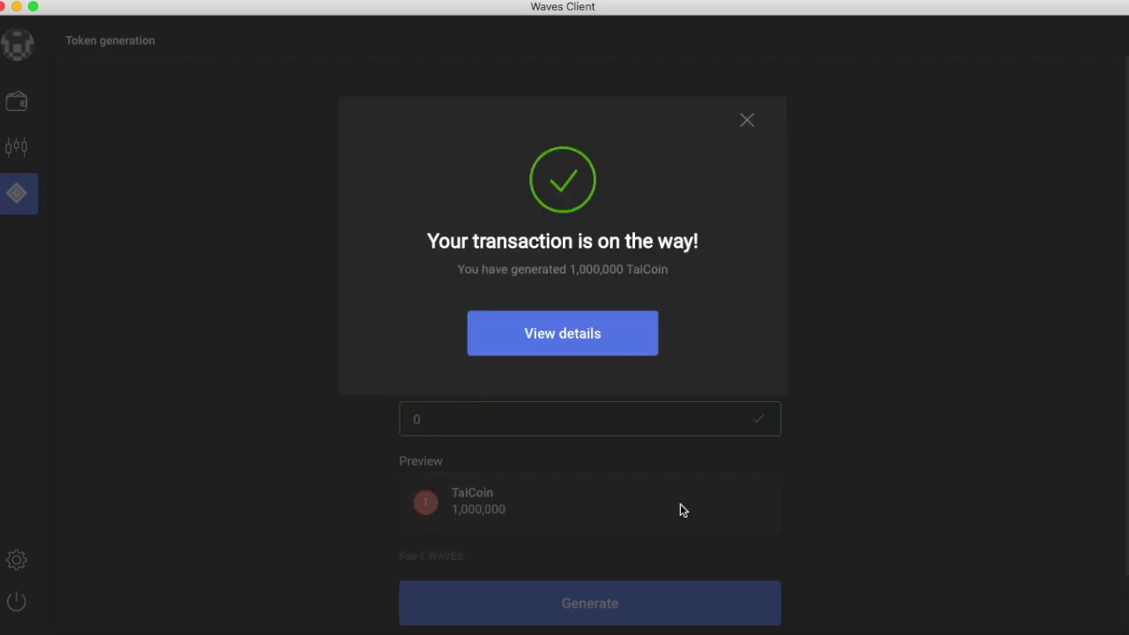
left_click(626, 344)
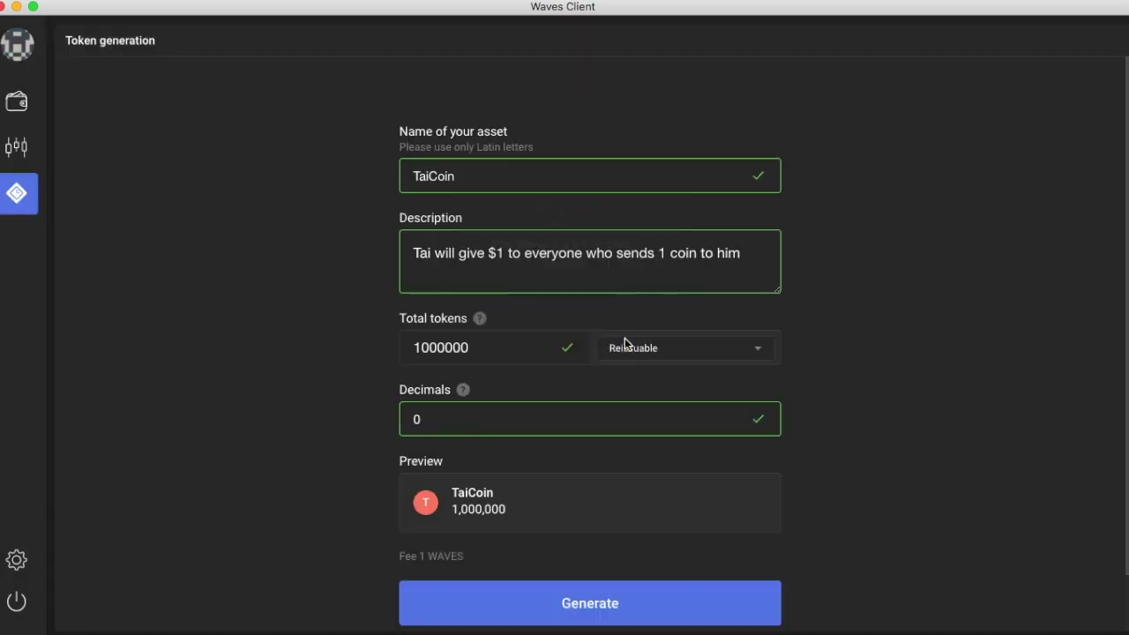
scroll(665, 483, "down", 2)
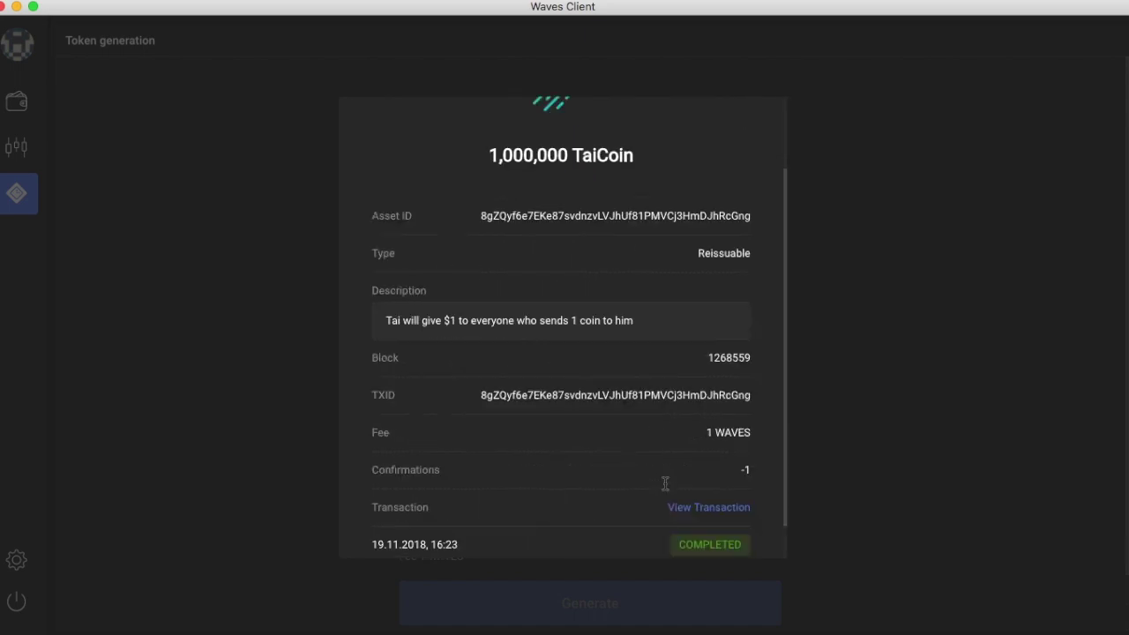
scroll(665, 483, "down", 1)
left_click(714, 473)
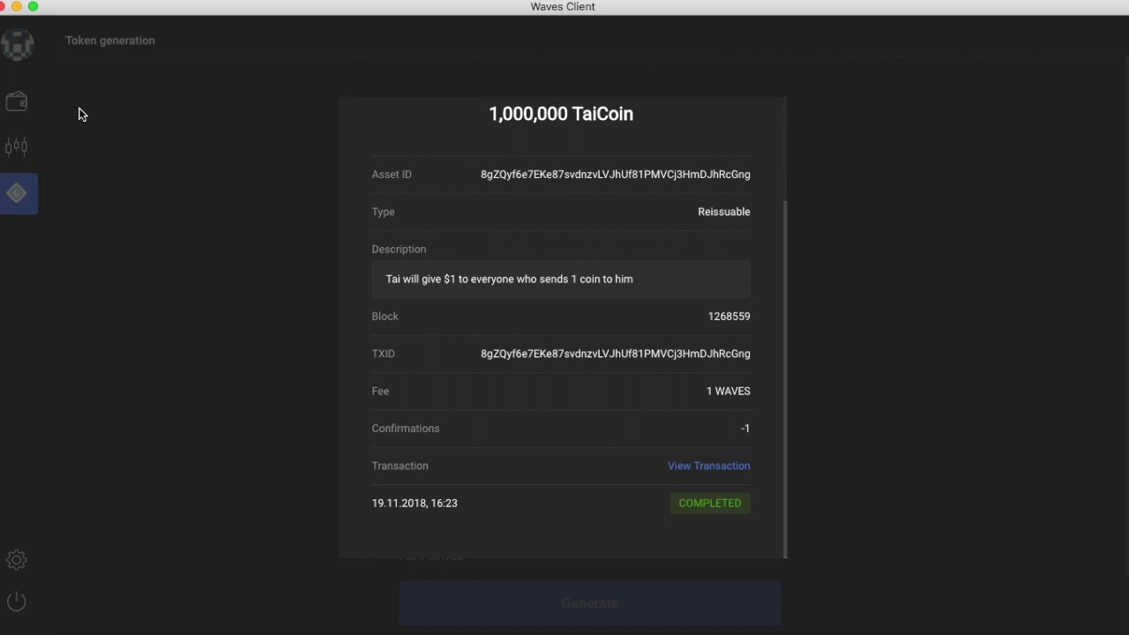
Step: Close the TaiCoin asset details and return to the wallet's assets overview
left_click(15, 108)
left_click(19, 105)
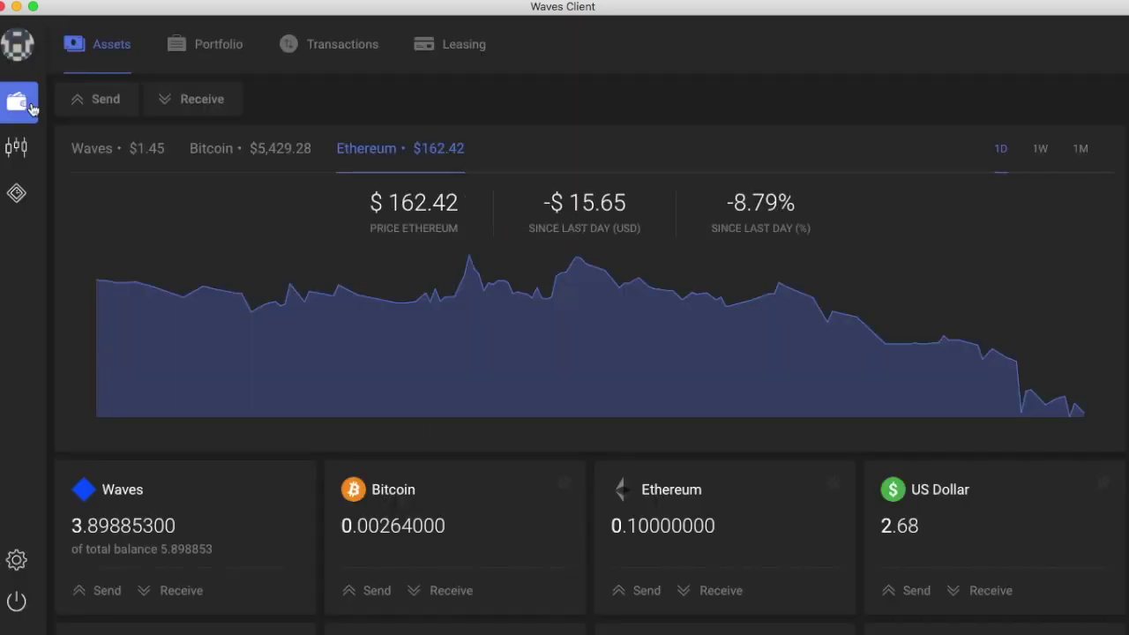
scroll(458, 415, "down", 3)
scroll(460, 420, "down", 2)
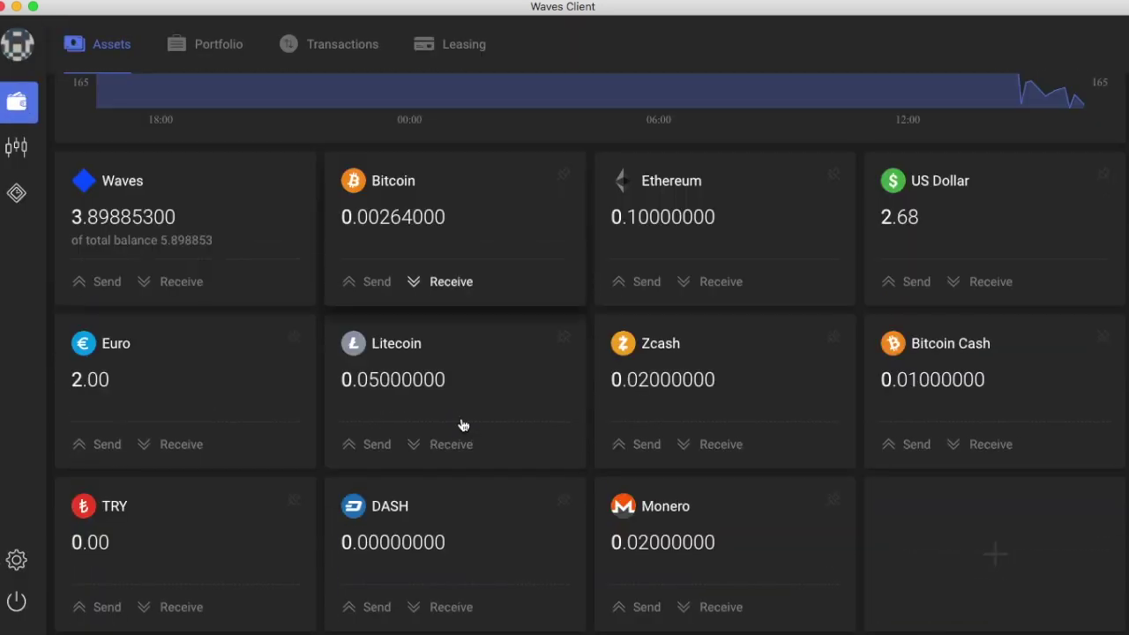
scroll(470, 449, "up", 5)
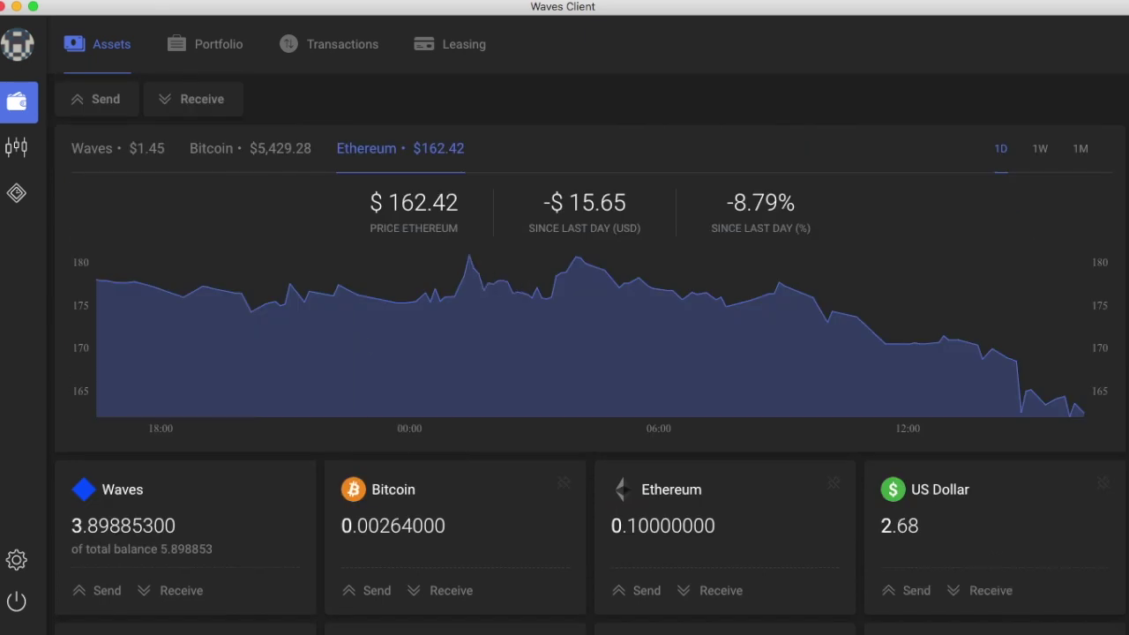
Step: Switch to the portfolio list and select the TaiCoin 1.0M balance
left_click(213, 49)
scroll(256, 413, "down", 3)
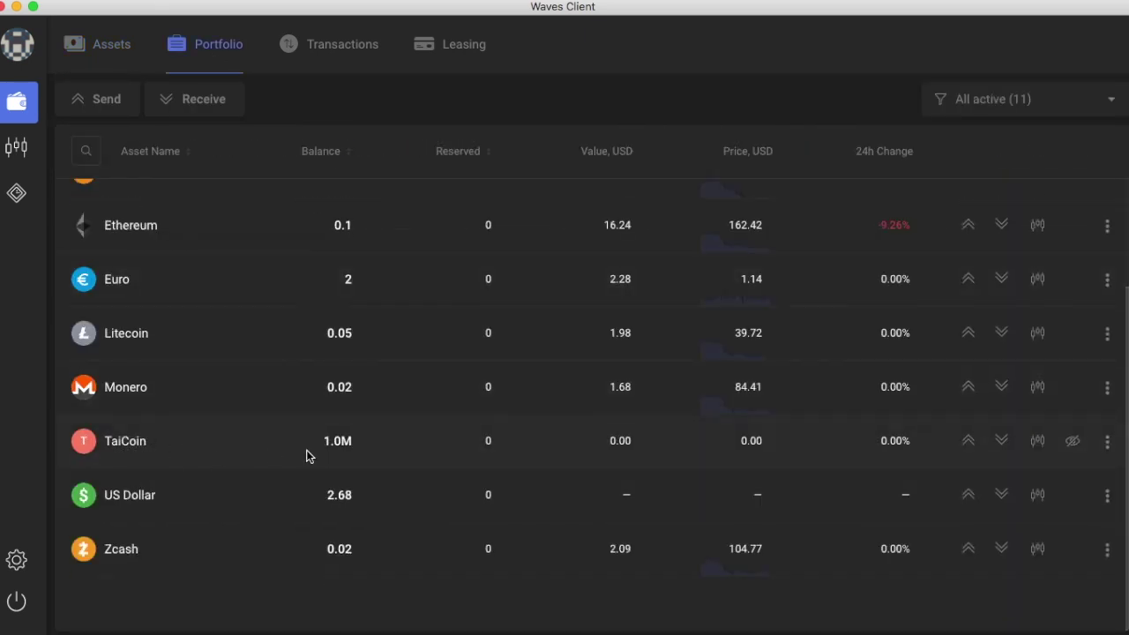
double_click(334, 441)
left_click_drag(112, 494, 179, 511)
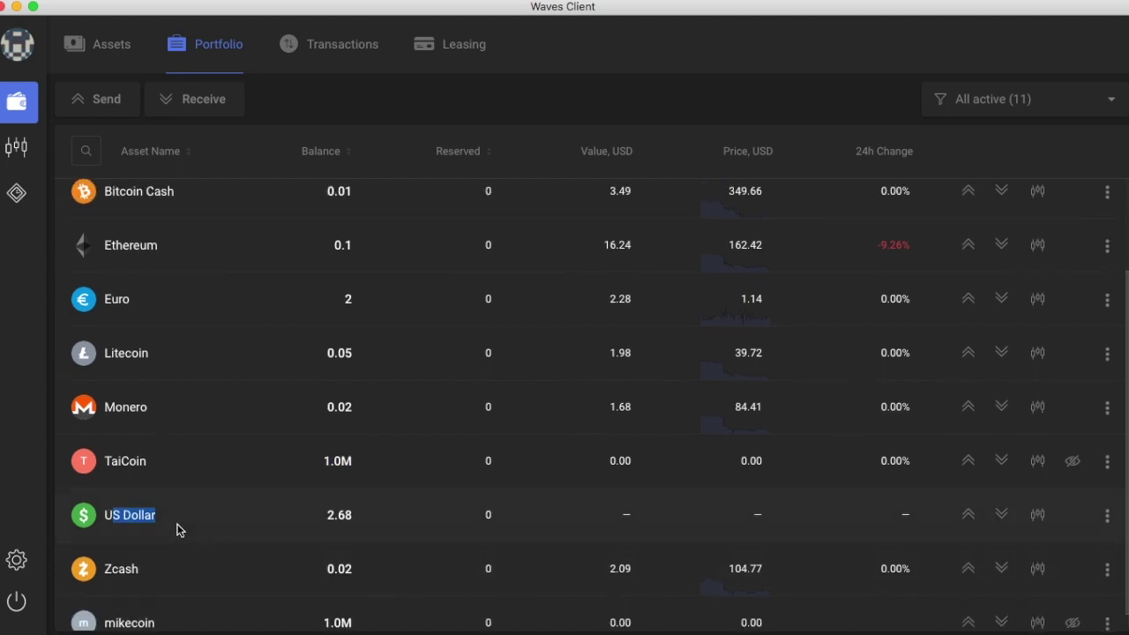
scroll(203, 517, "up", 3)
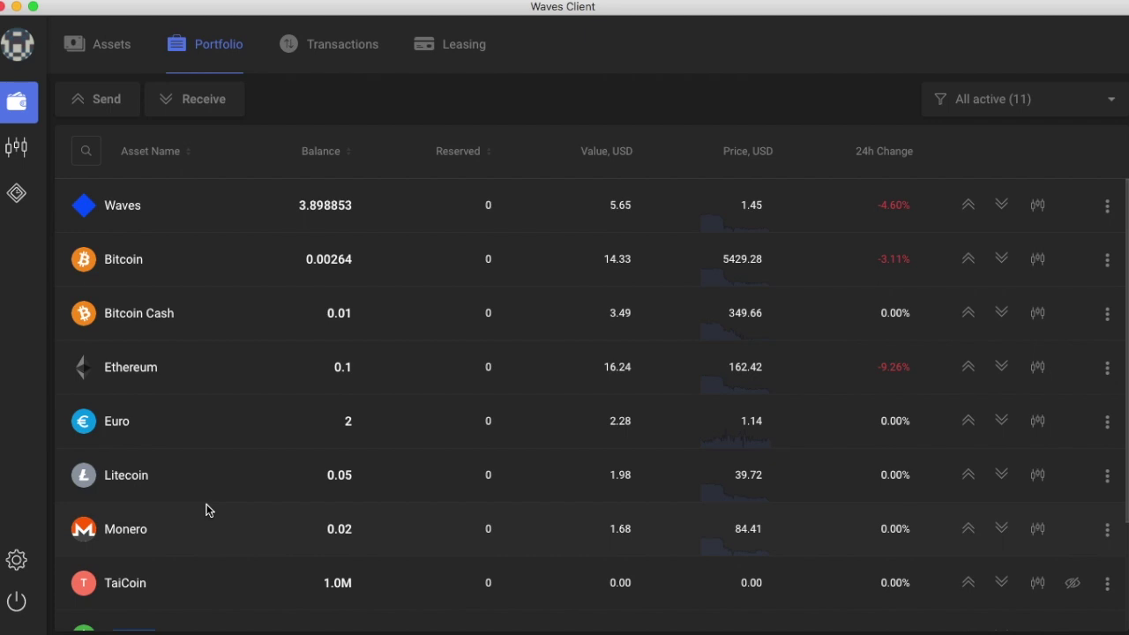
Step: Go back to the assets overview with the price chart and asset cards
scroll(169, 501, "down", 2)
left_click(102, 44)
scroll(498, 333, "down", 3)
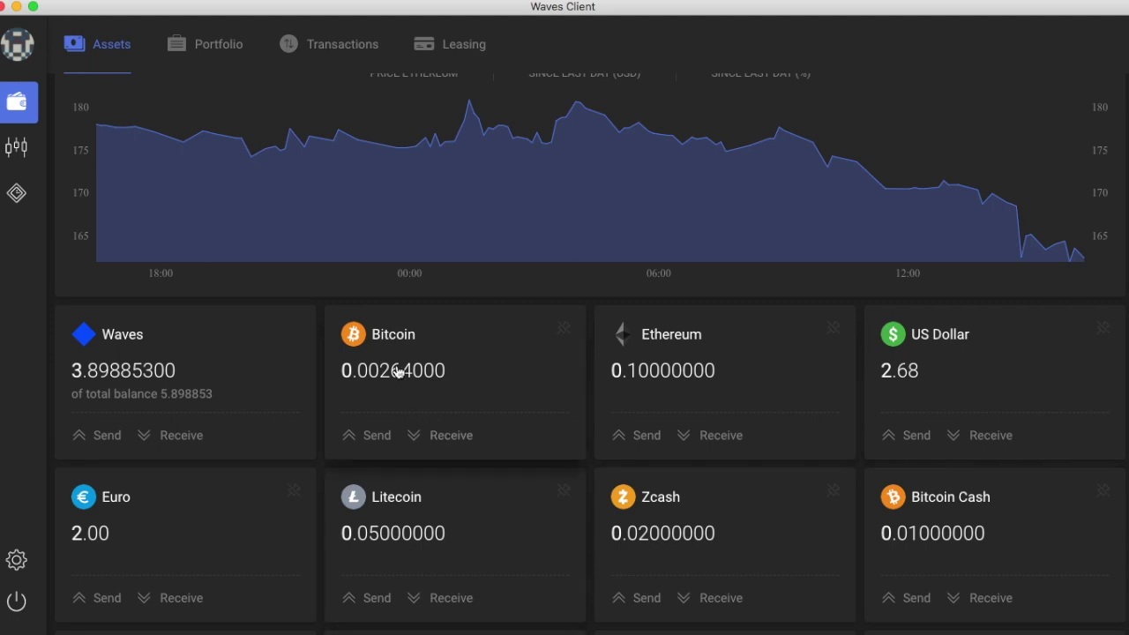
Step: Start a single-recipient Bitcoin transfer and paste the recipient's Bitcoin address
left_click(376, 439)
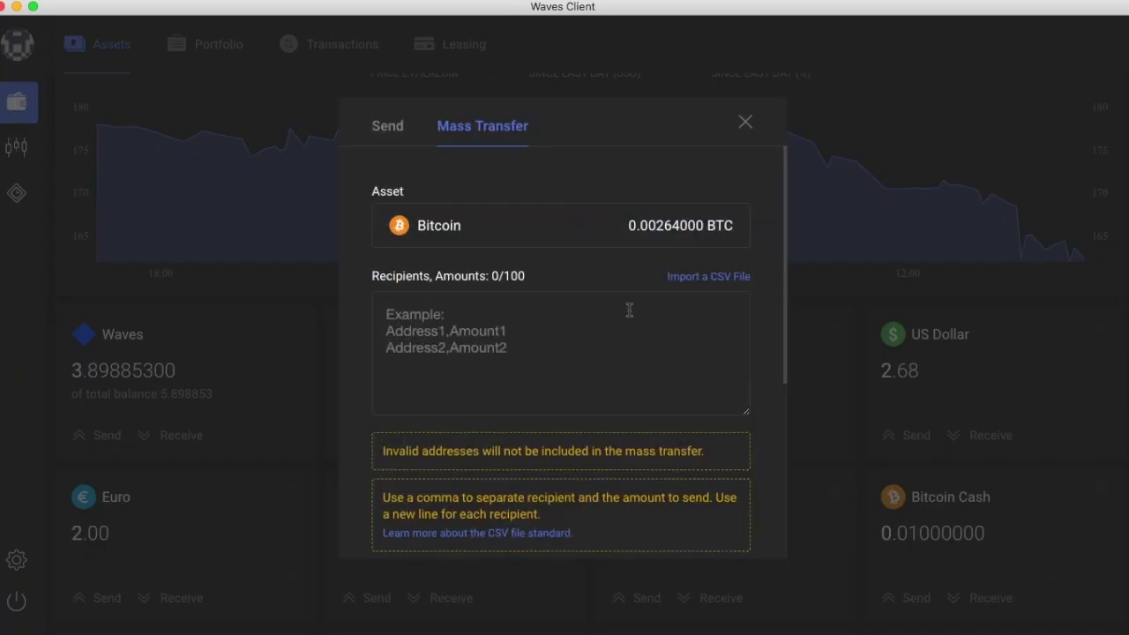
left_click(588, 328)
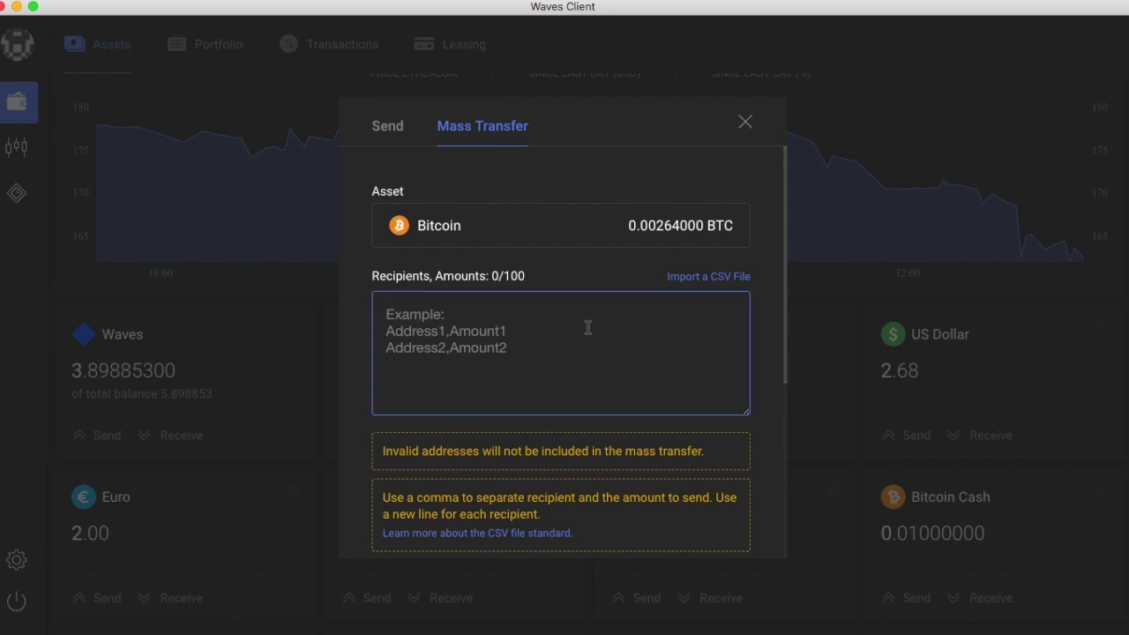
left_click(394, 128)
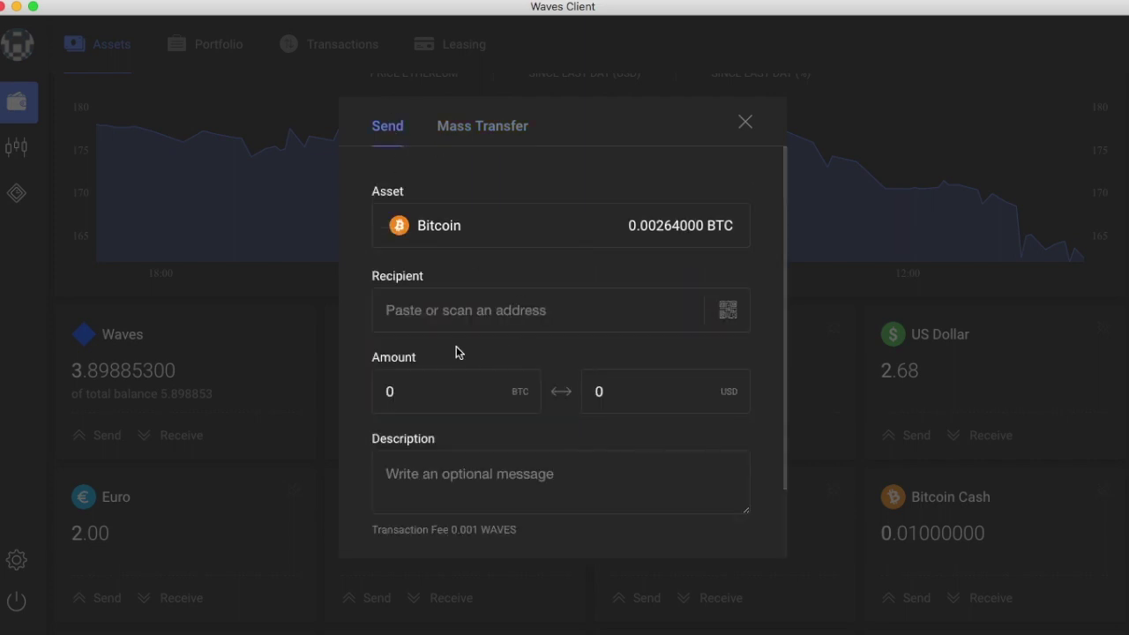
left_click(461, 309)
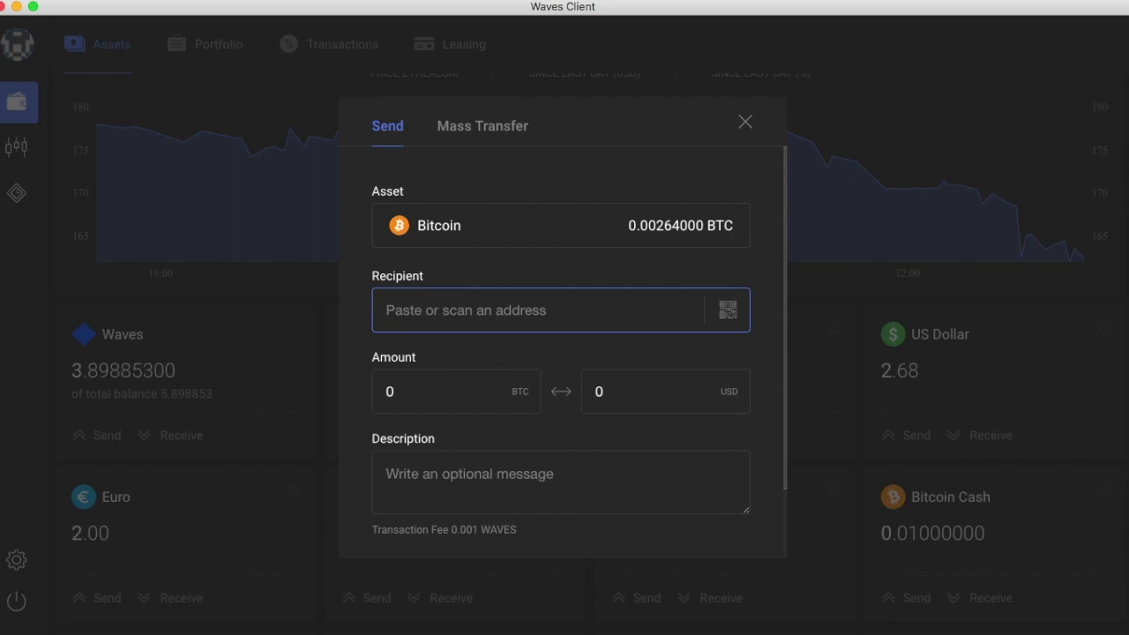
type("17uhfYnZ76PK1zb5hAkvf3L5EgyqUt44xj")
Step: Set the amount to 0.001 BTC and the description to 'Sending to me'
scroll(500, 436, "down", 1)
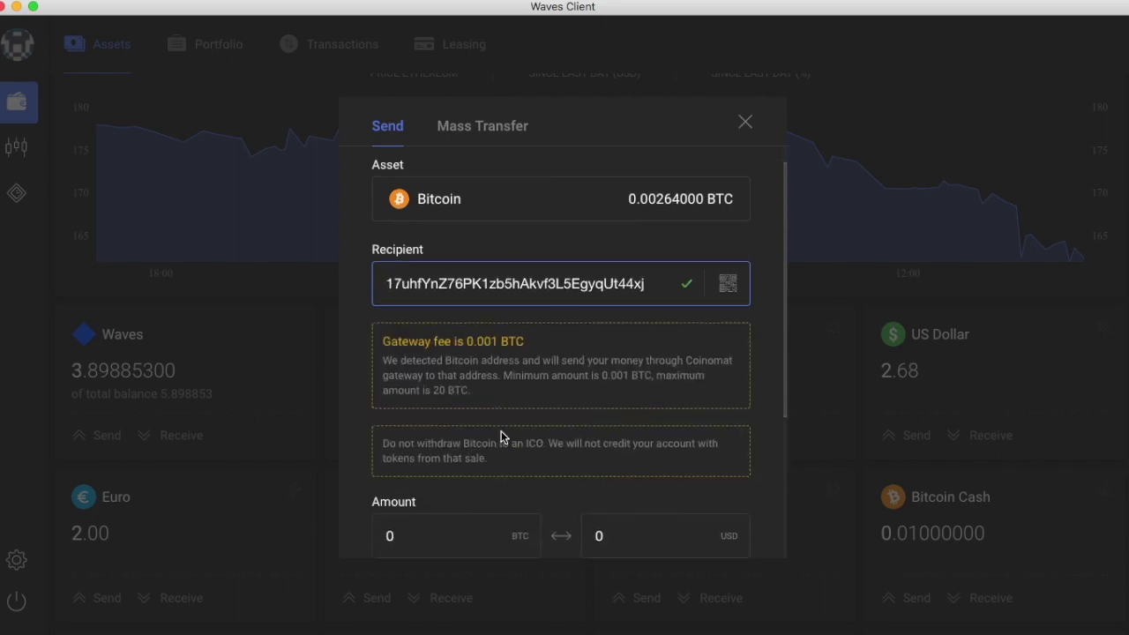
scroll(499, 423, "down", 1)
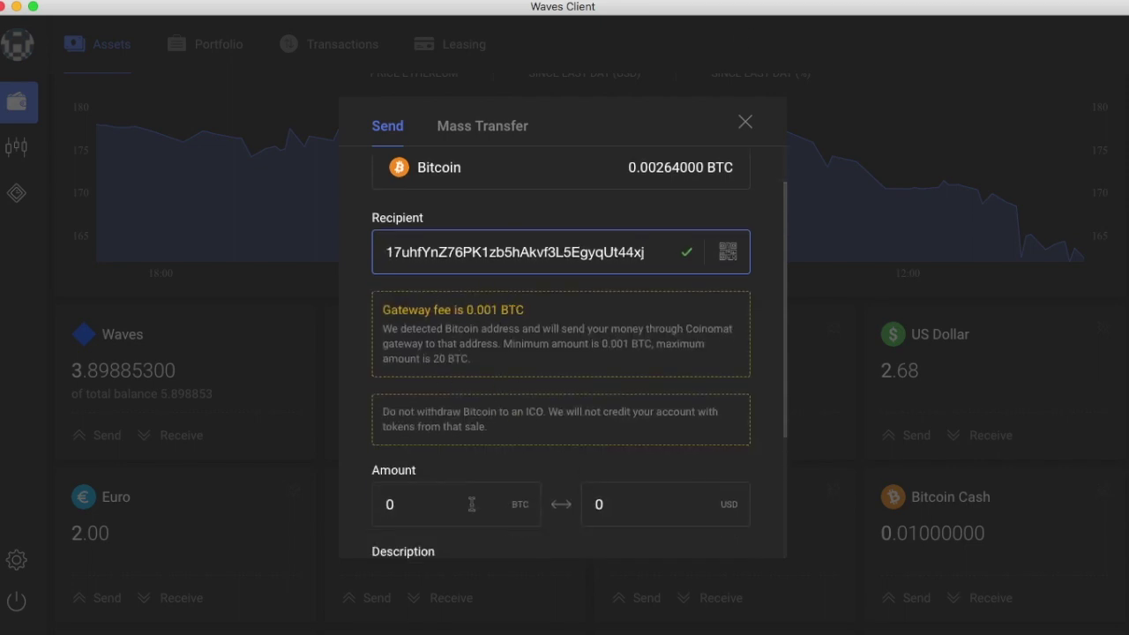
scroll(459, 468, "down", 5)
left_click(433, 371)
left_click_drag(433, 371, 347, 370)
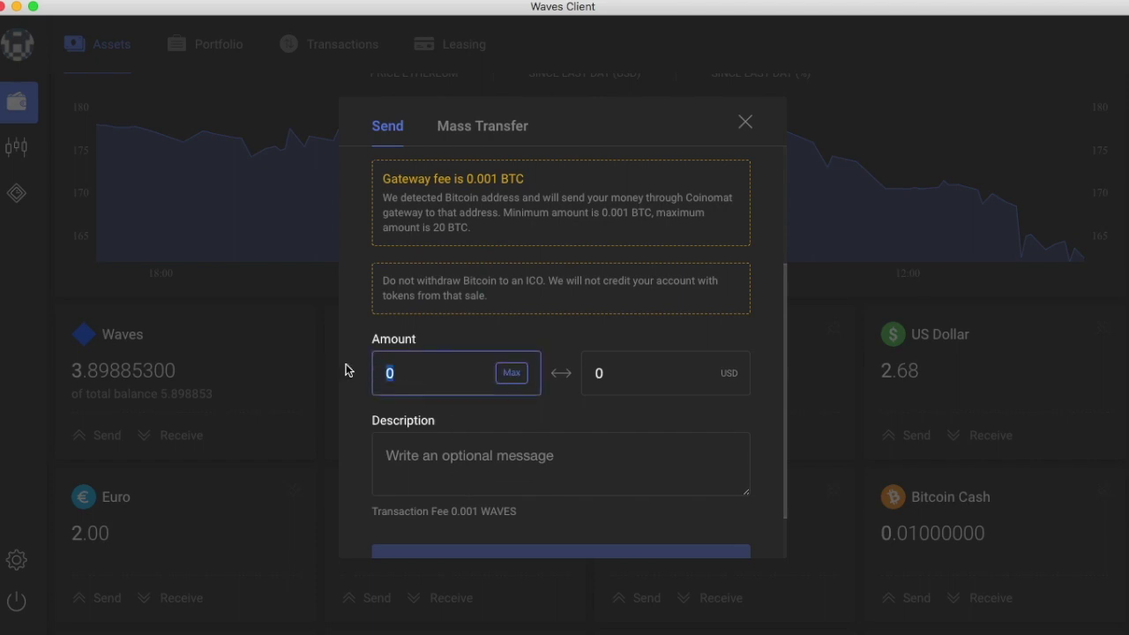
type(".001")
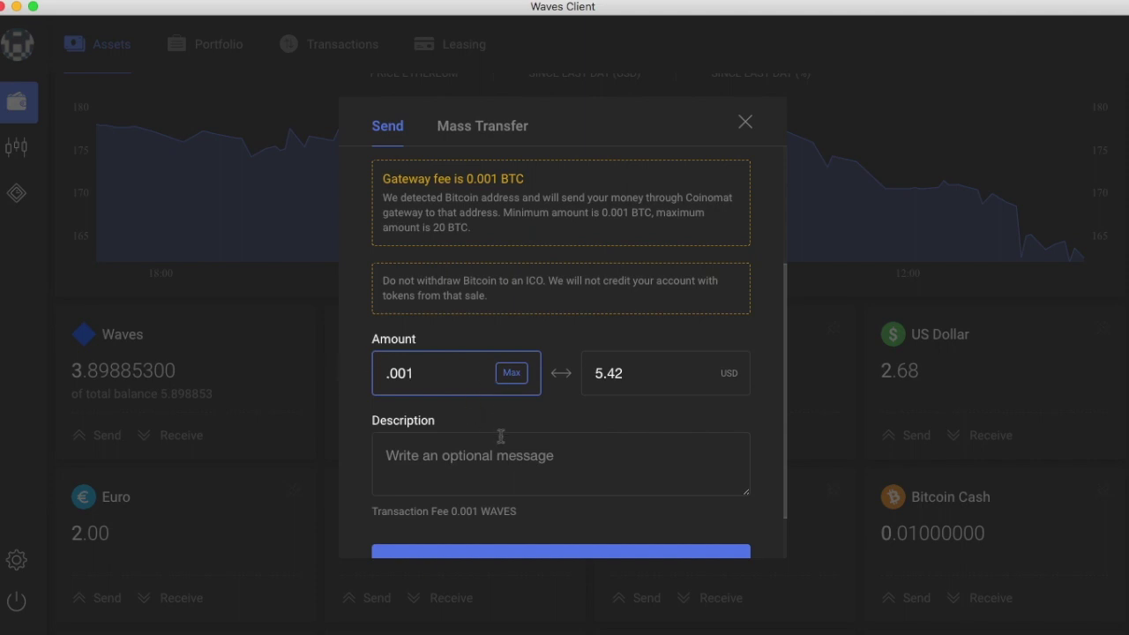
scroll(500, 436, "down", 2)
left_click(515, 389)
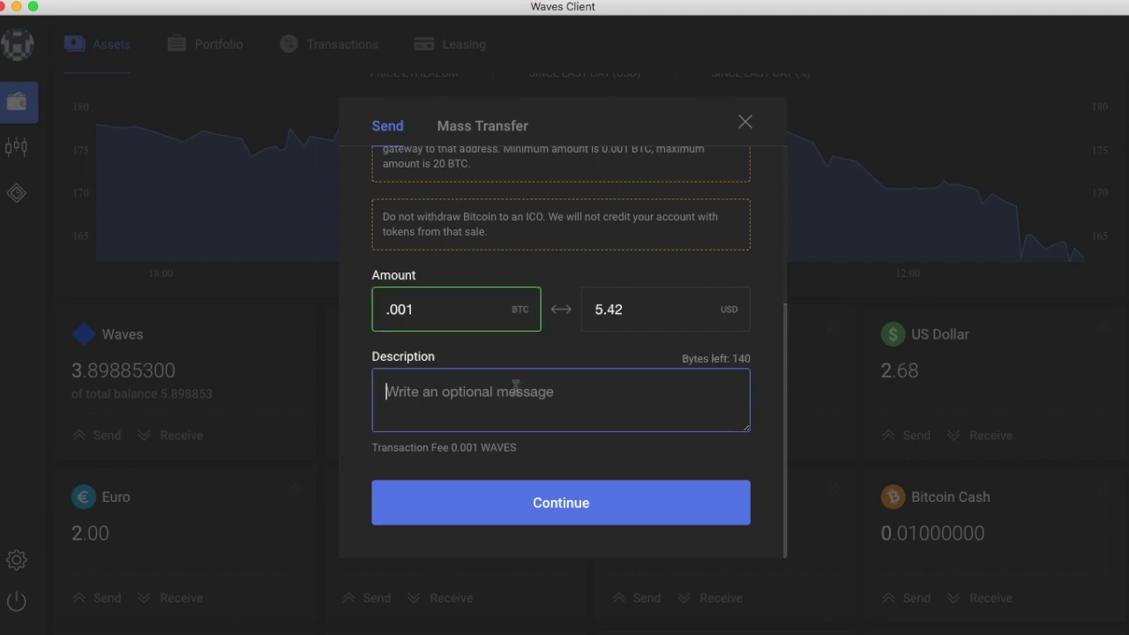
type("Sending to me")
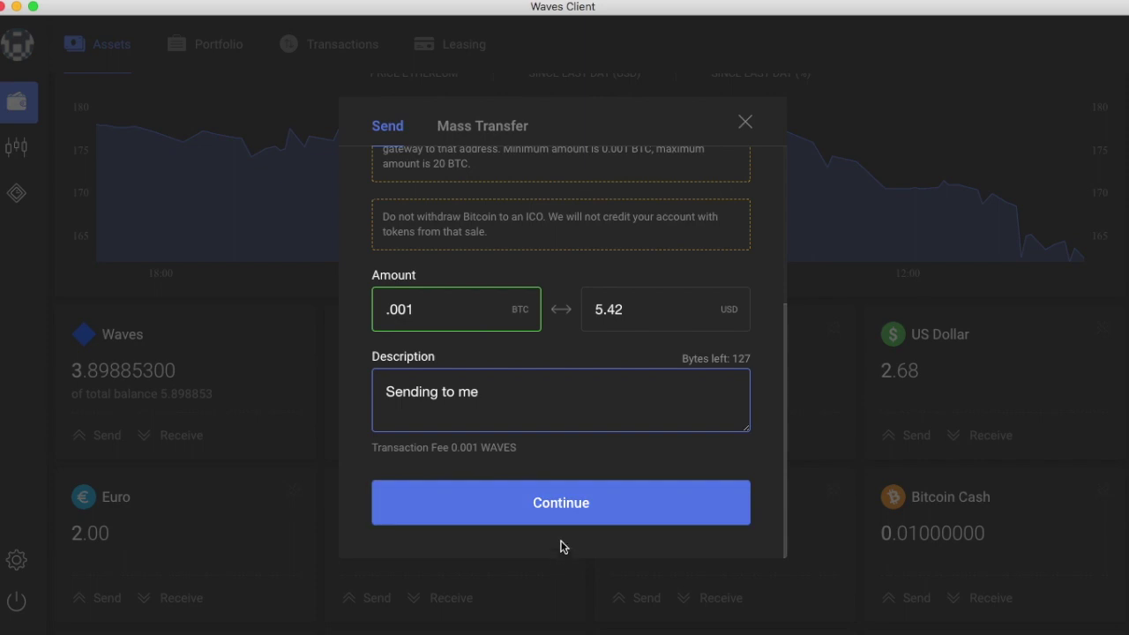
Step: Confirm the 0.001 BTC transfer after reviewing the 0.001 WAVES and 0.001 BTC fees, then check its details
left_click(572, 503)
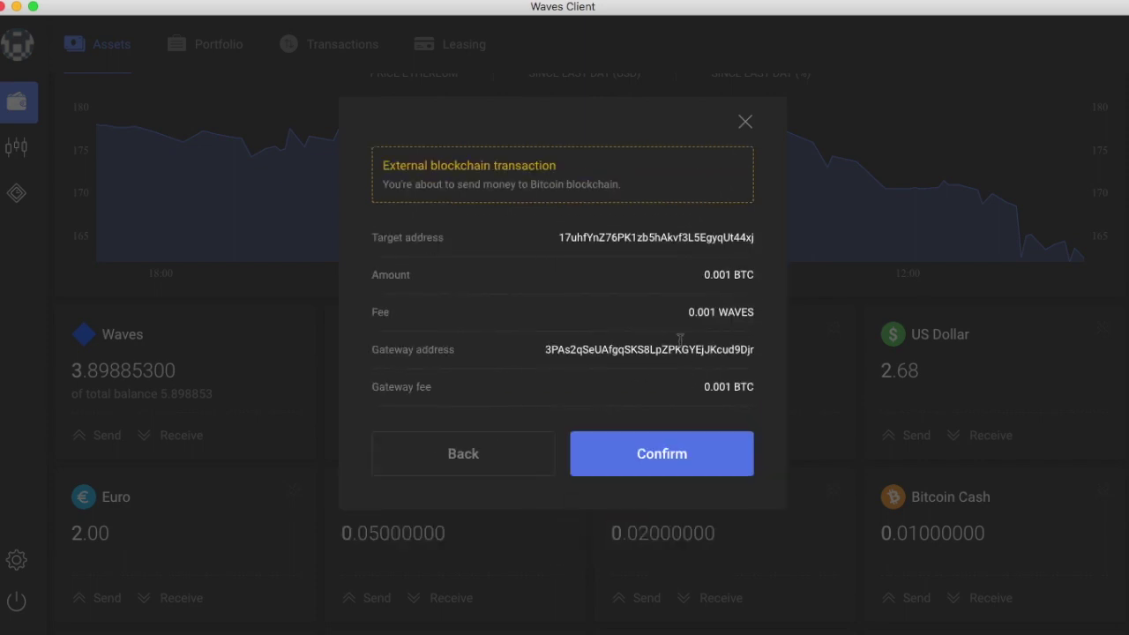
left_click_drag(686, 314, 756, 317)
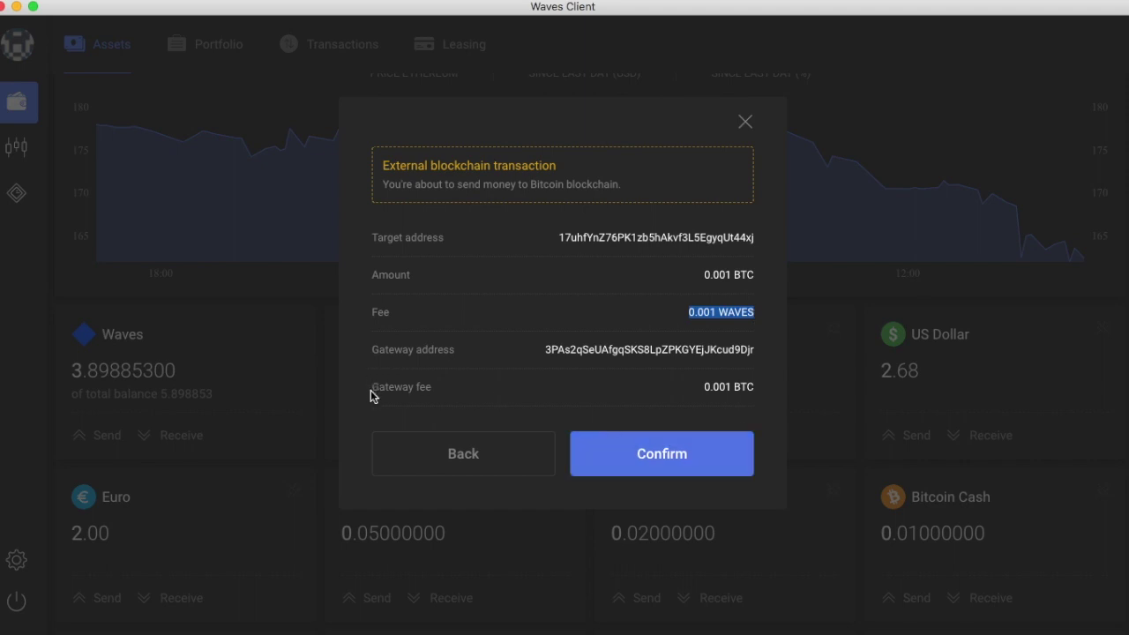
left_click_drag(371, 388, 711, 397)
left_click(703, 460)
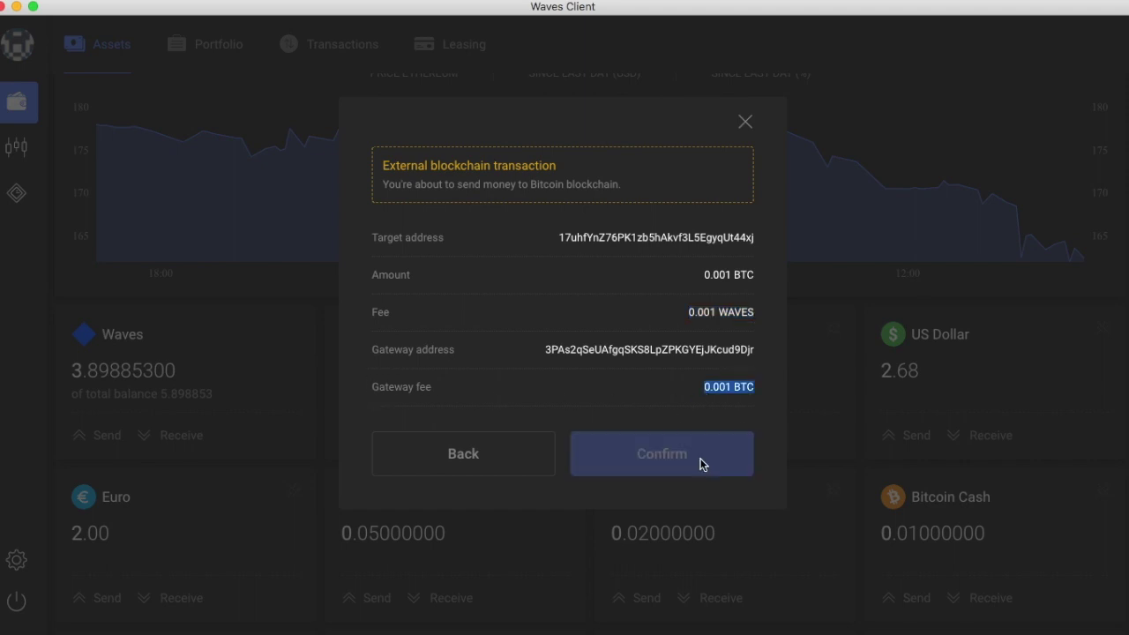
left_click(617, 310)
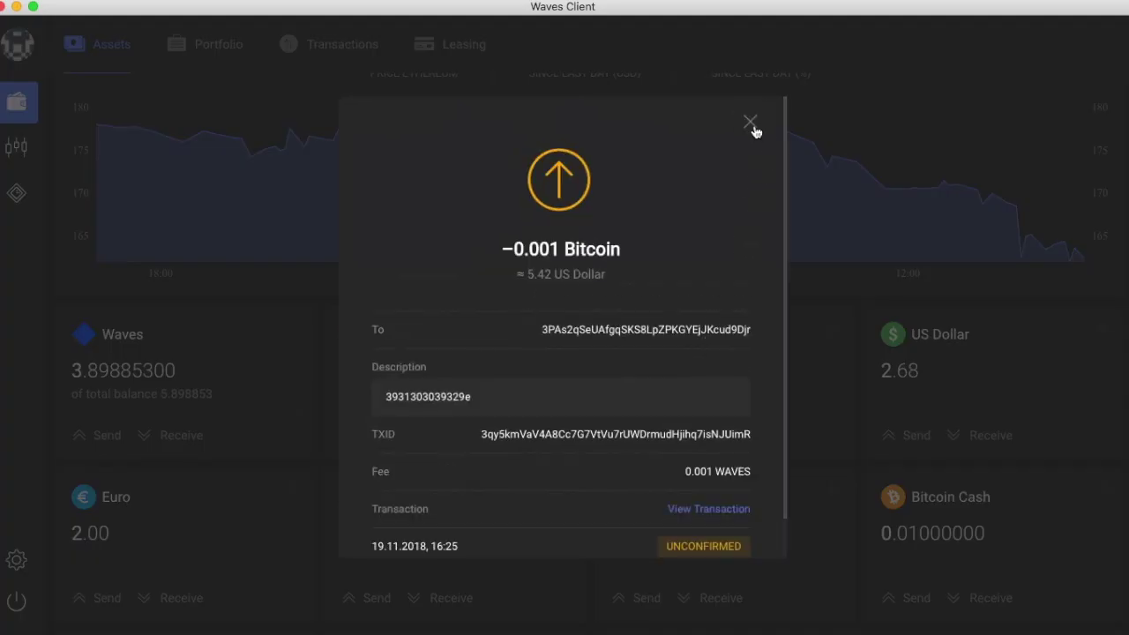
left_click(751, 123)
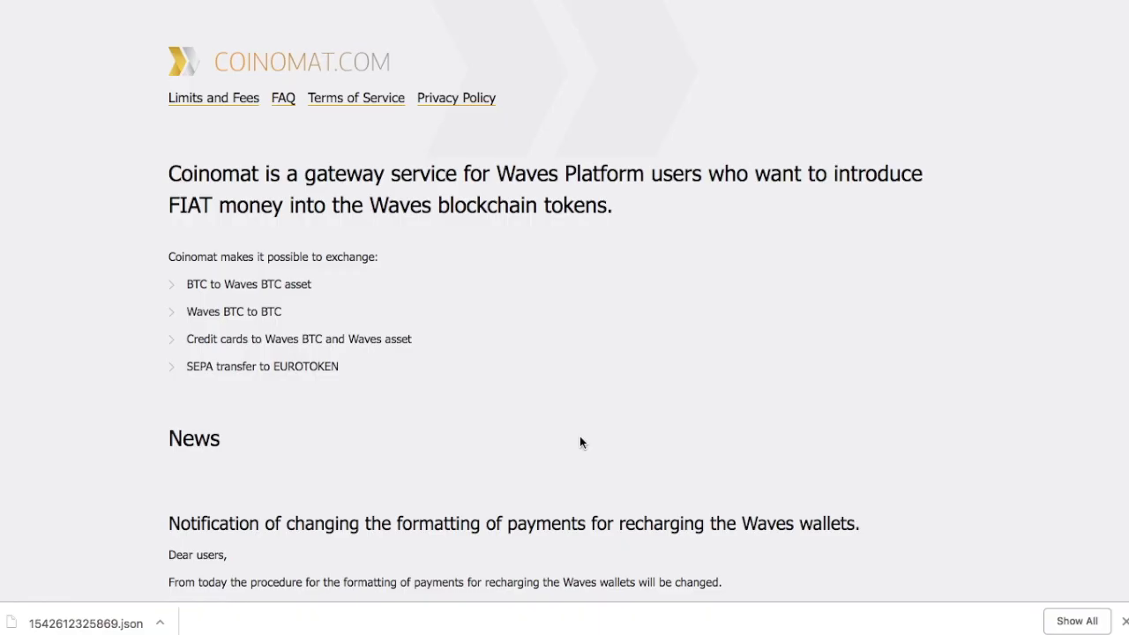
Step: Read through the Coinomat news page, then return to Waves Client
scroll(574, 483, "down", 4)
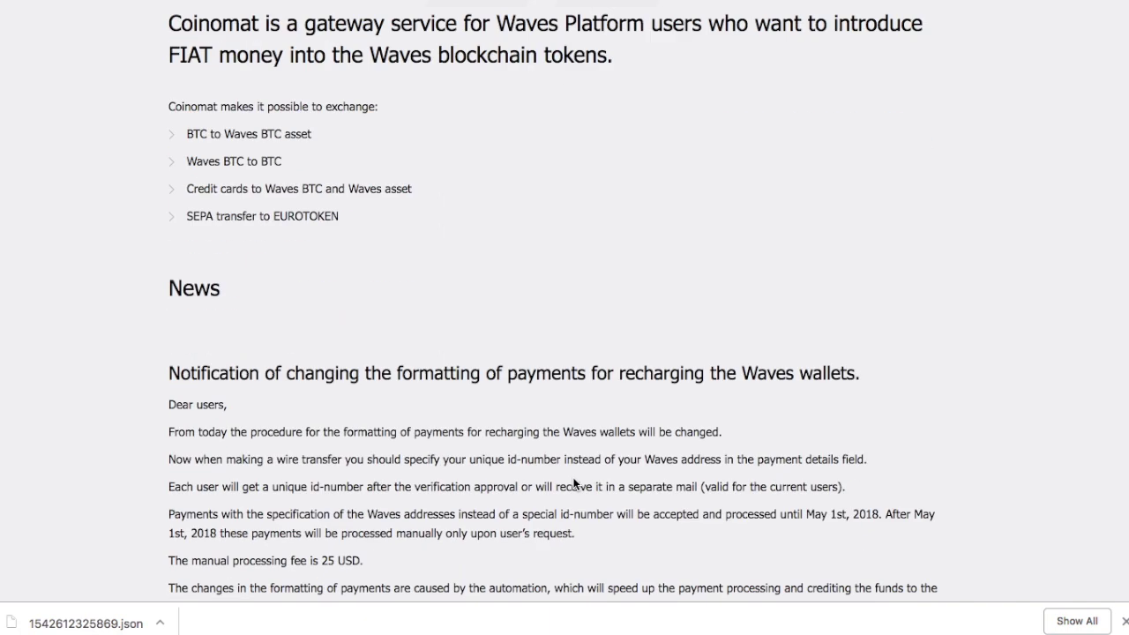
scroll(574, 478, "down", 7)
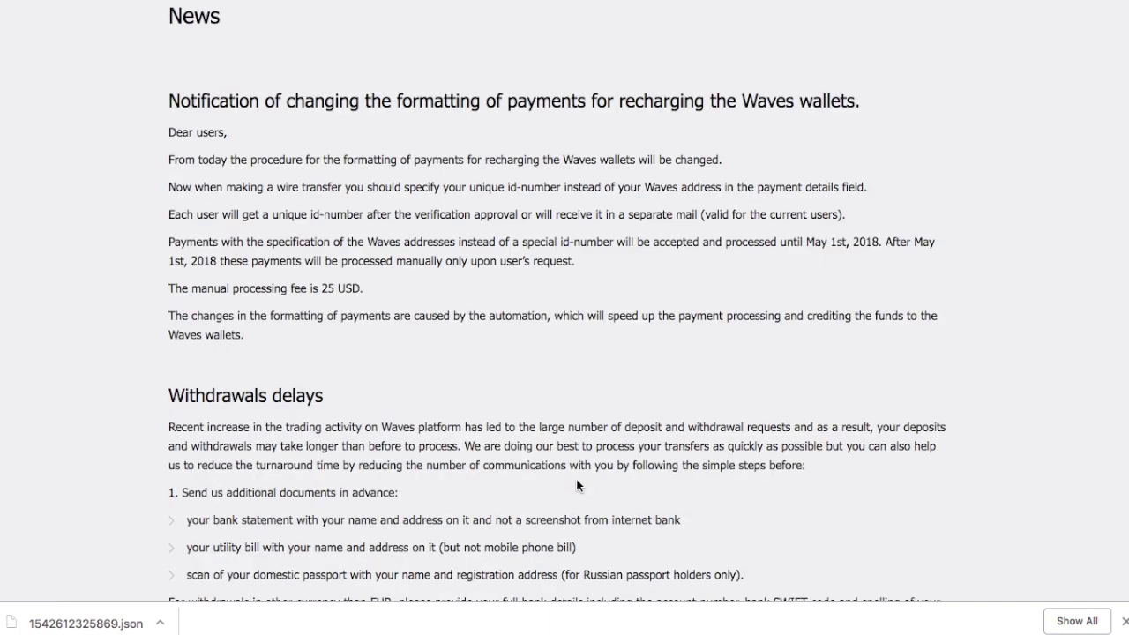
scroll(571, 479, "down", 14)
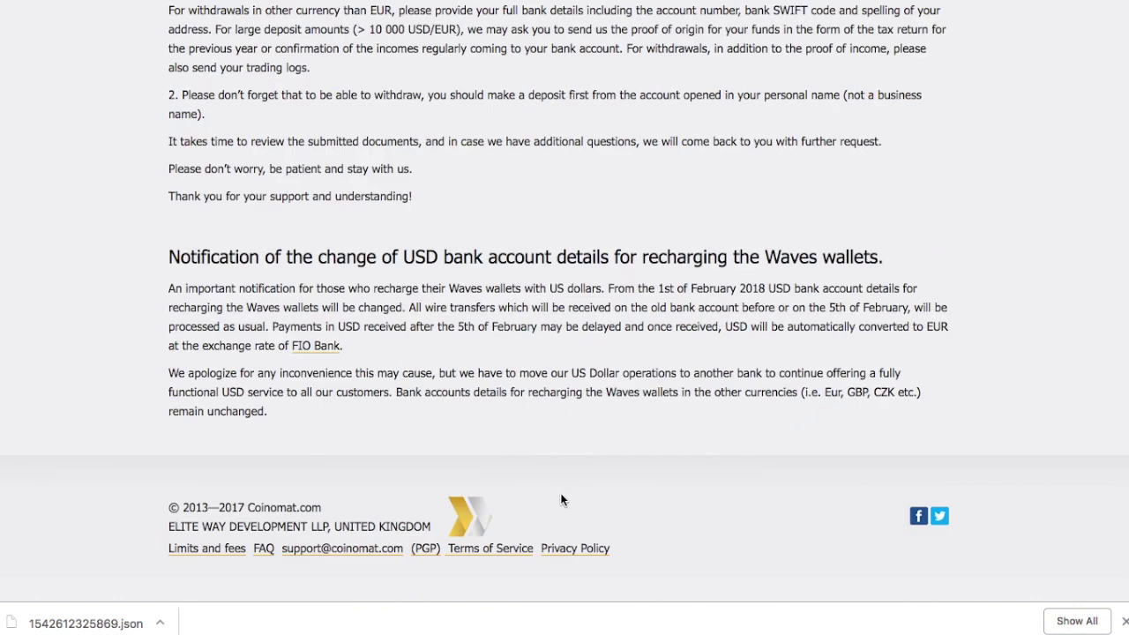
scroll(565, 459, "up", 20)
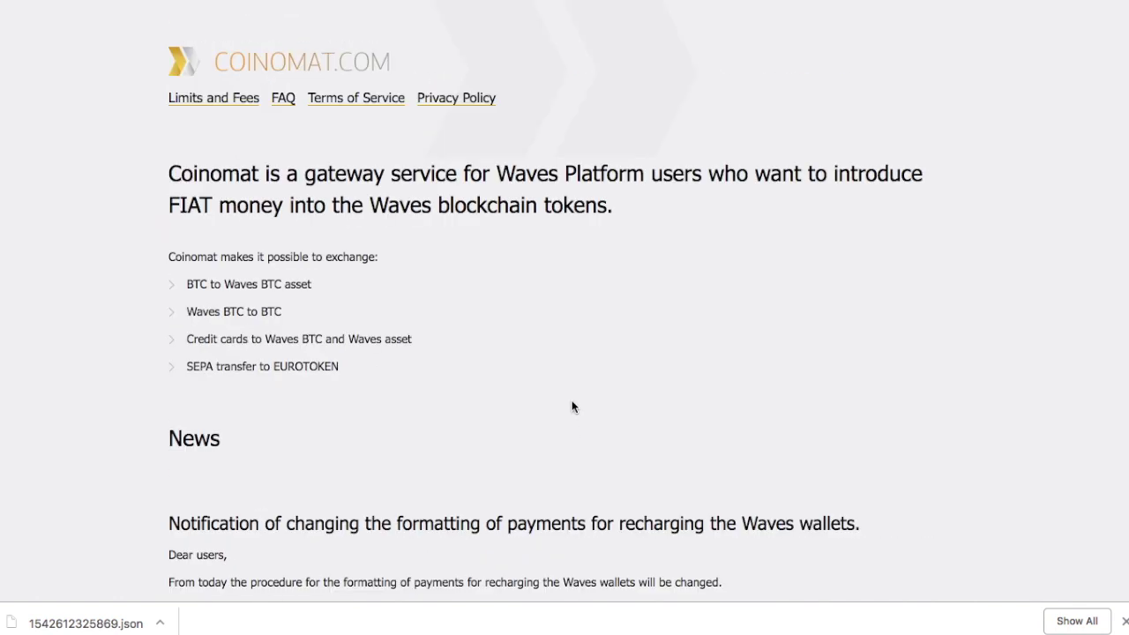
key("super+Tab")
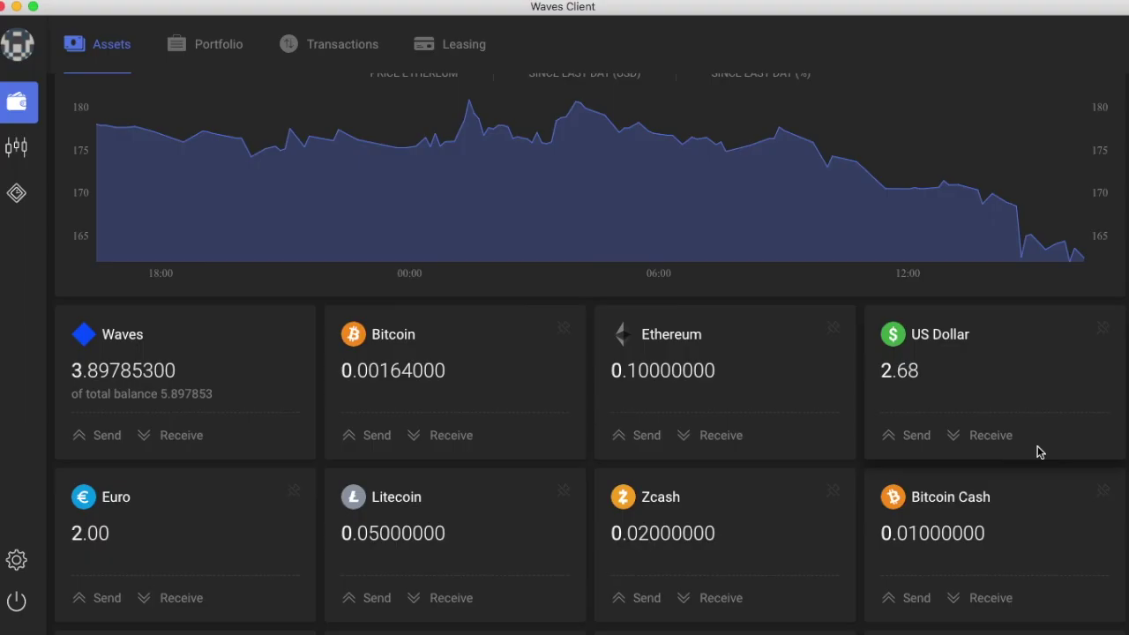
left_click(989, 438)
left_click(464, 126)
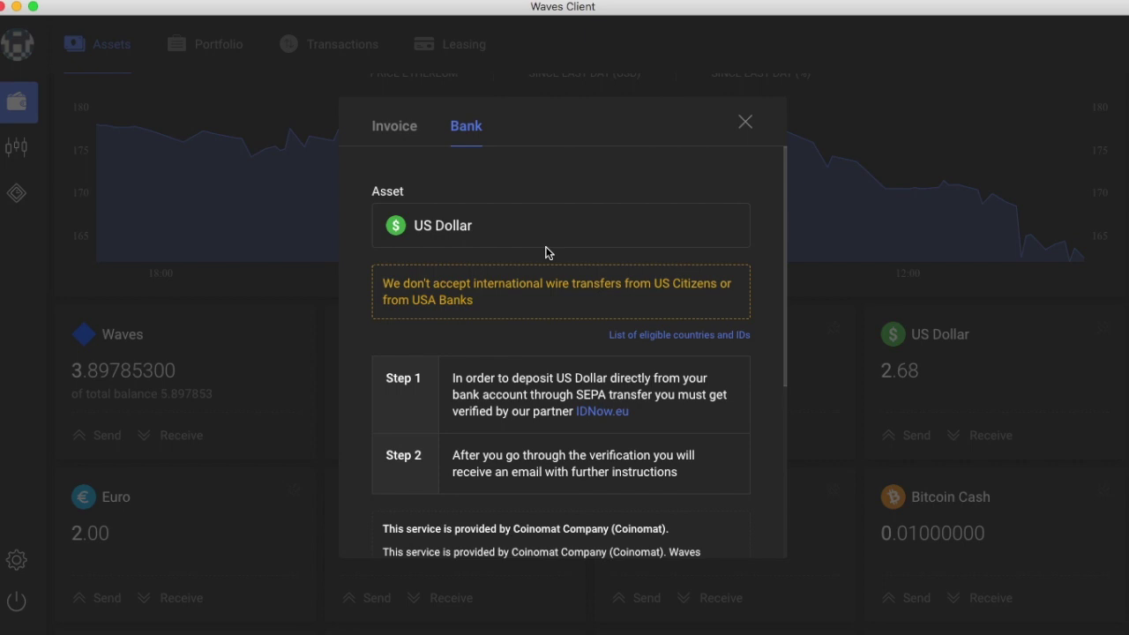
left_click(748, 130)
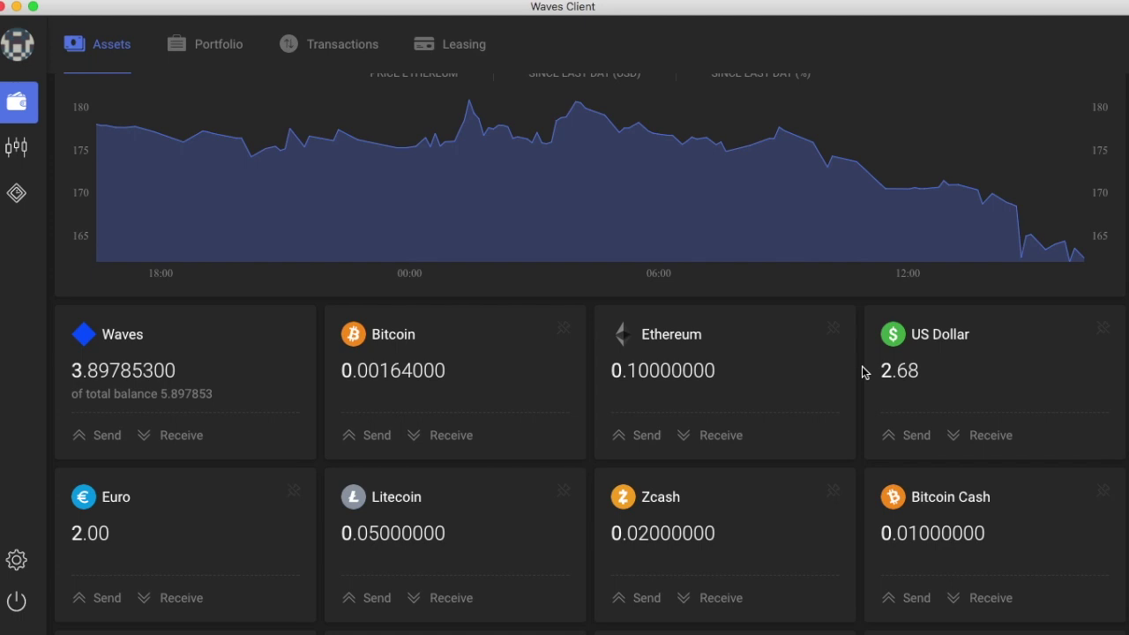
left_click(969, 377)
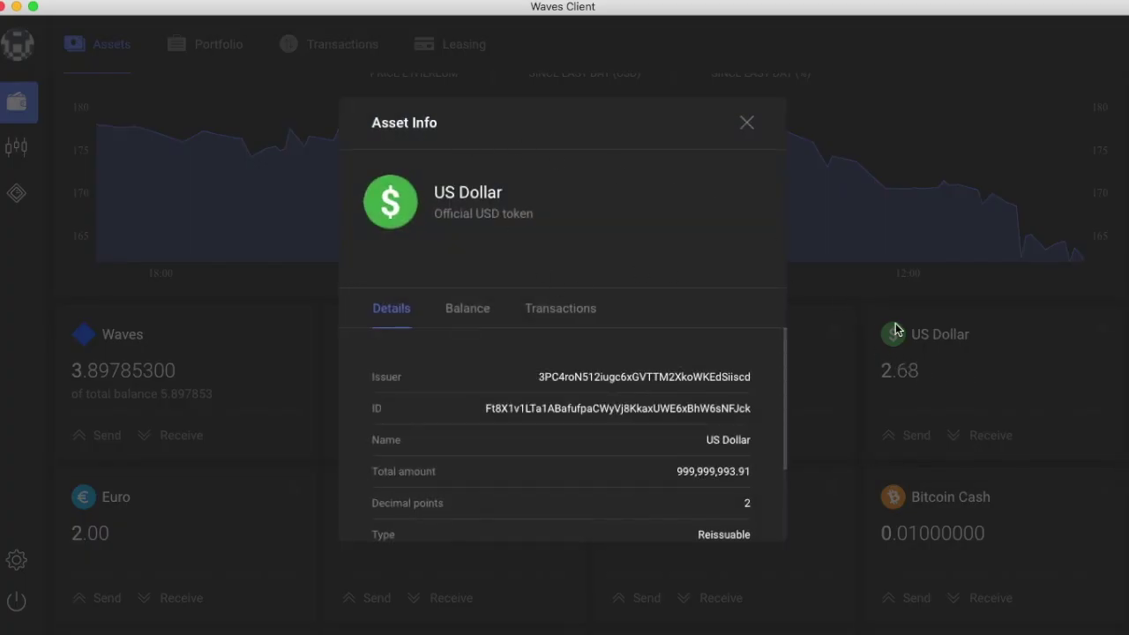
left_click(938, 303)
left_click(975, 435)
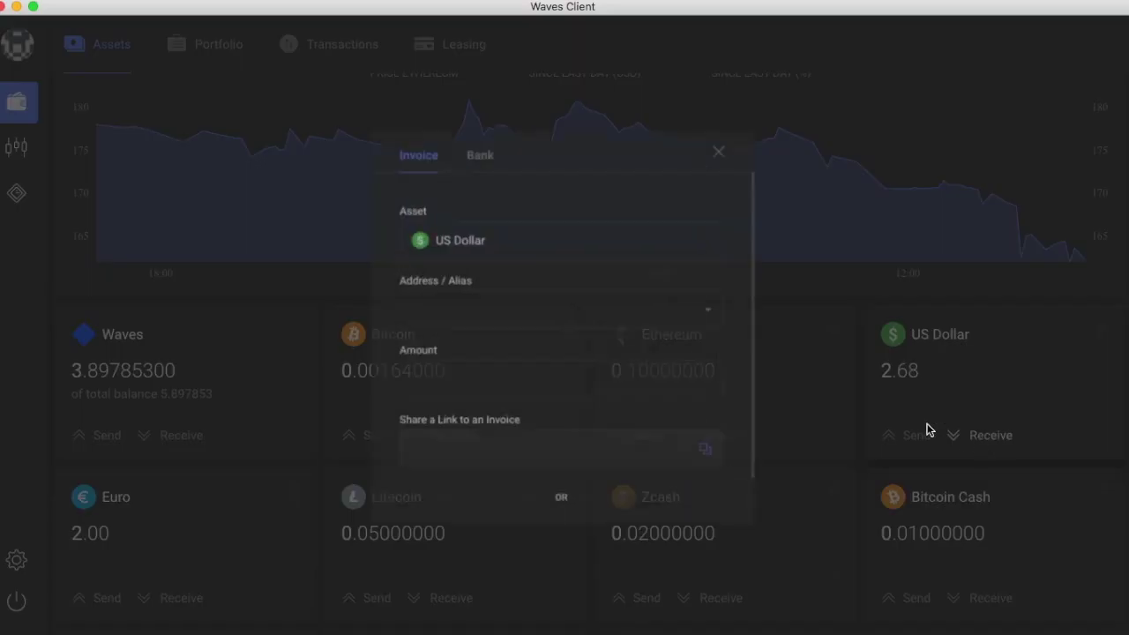
left_click(466, 126)
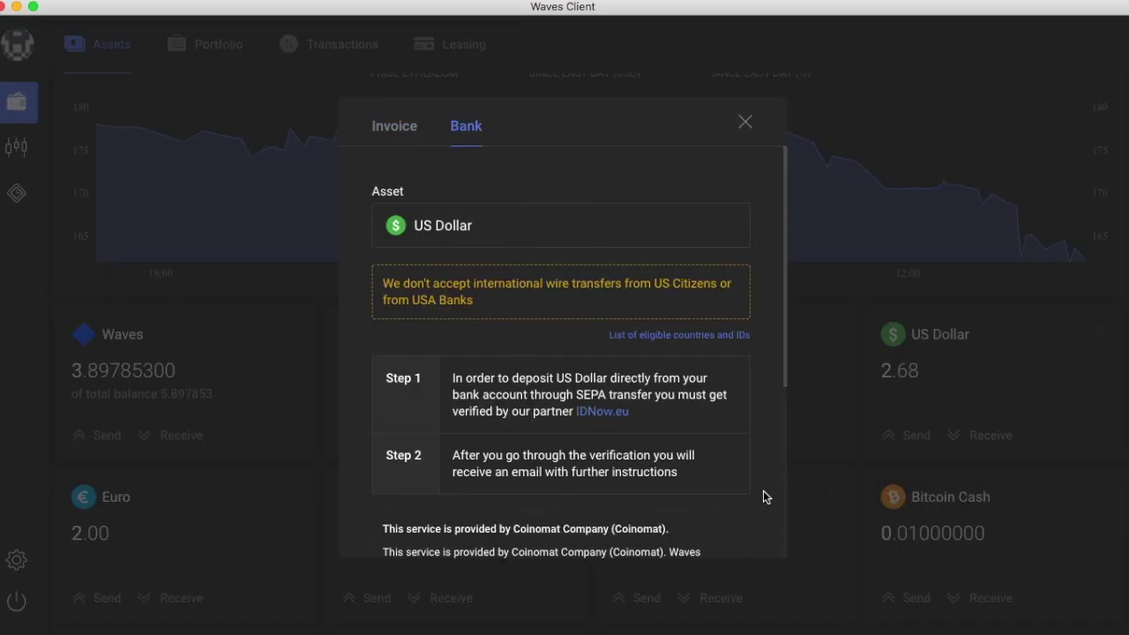
left_click(837, 421)
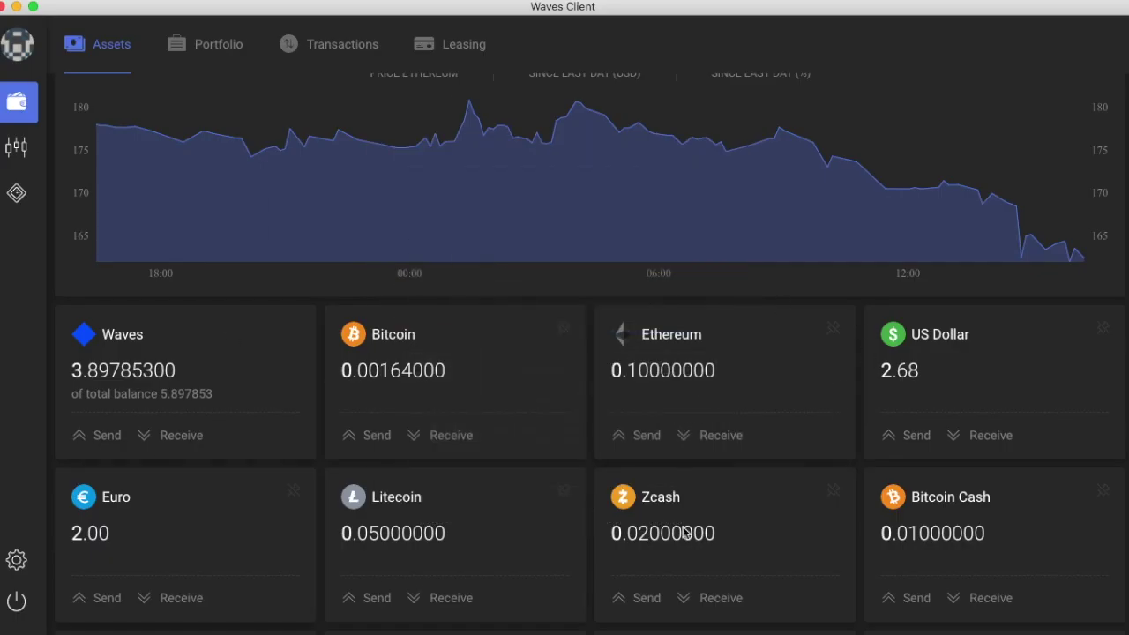
scroll(676, 396, "up", 3)
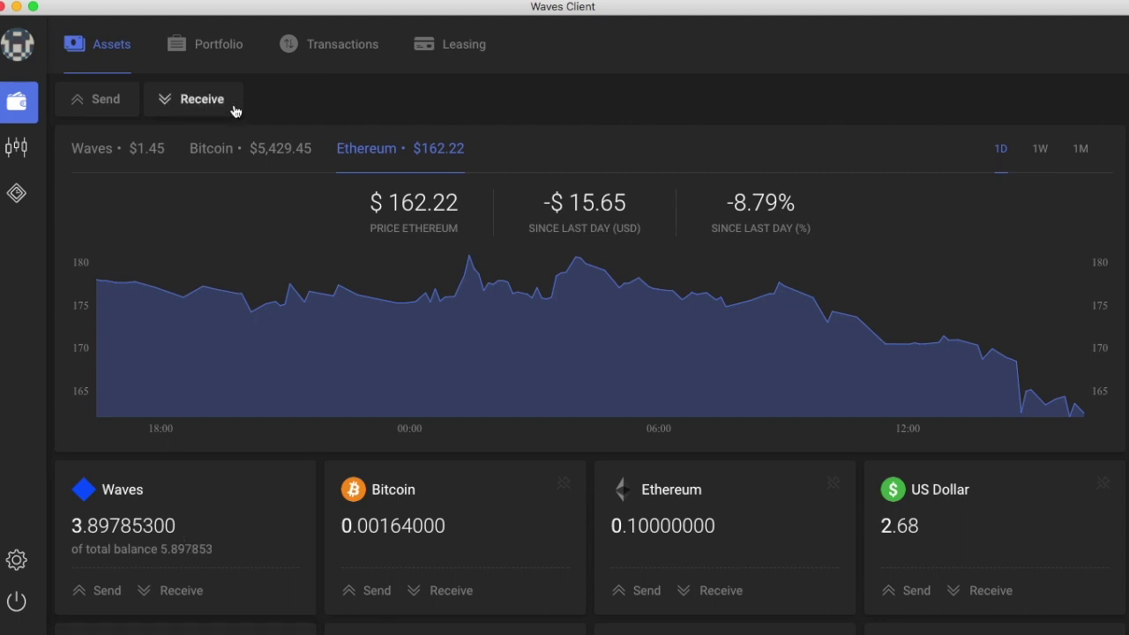
Step: Open the DEX trading screen and list trading pairs from ALL markets
left_click(18, 146)
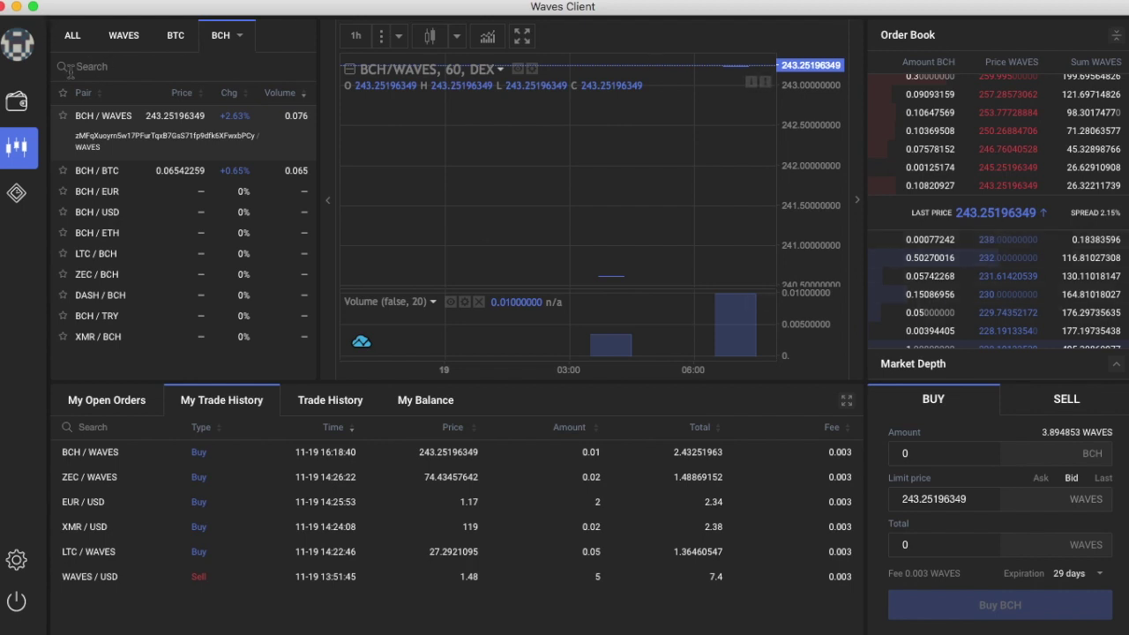
left_click(72, 35)
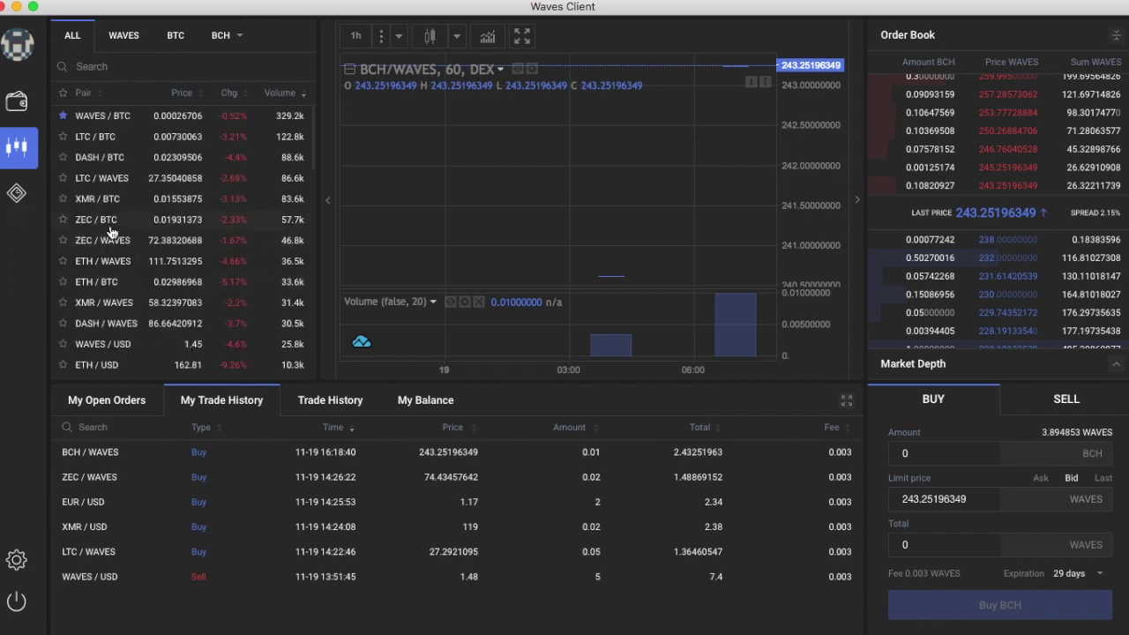
left_click(16, 560)
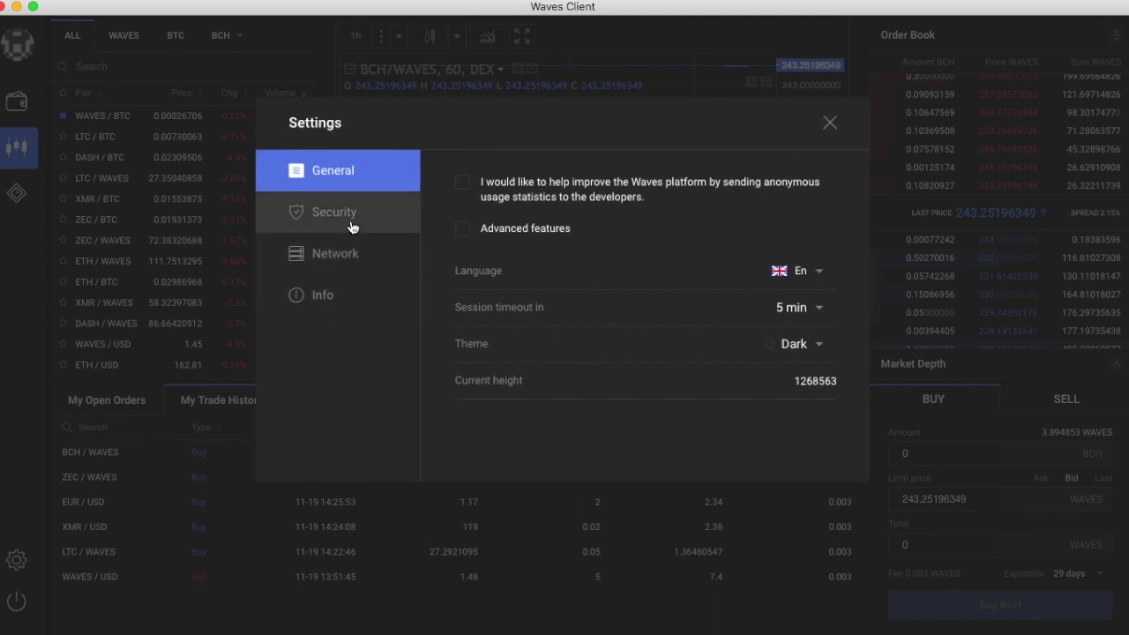
left_click(818, 347)
left_click(798, 402)
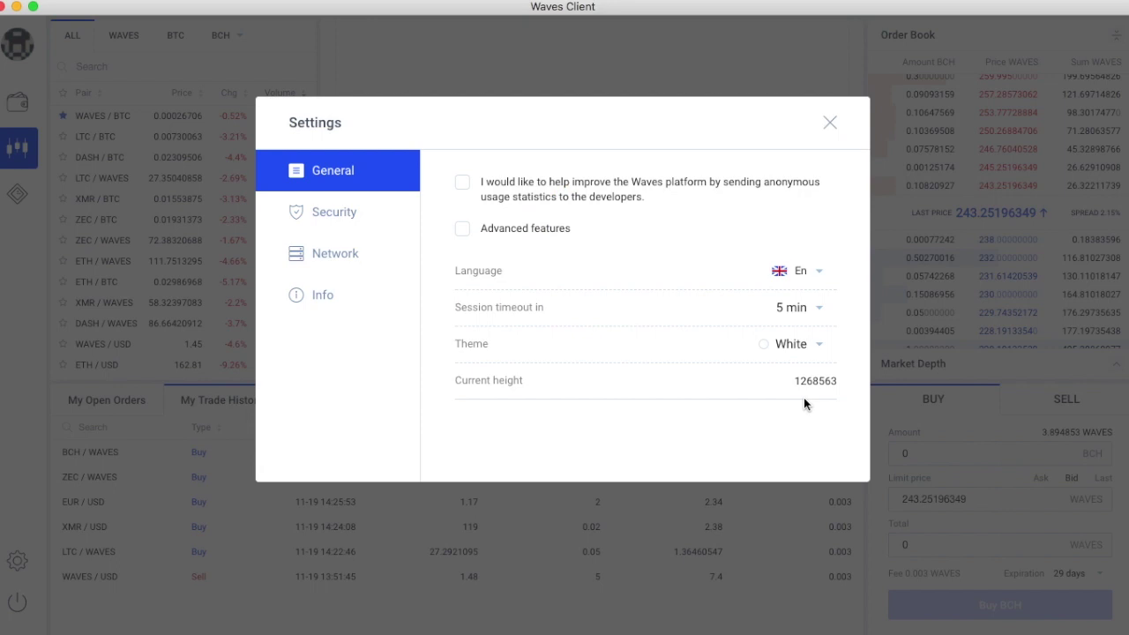
left_click(818, 347)
left_click(807, 374)
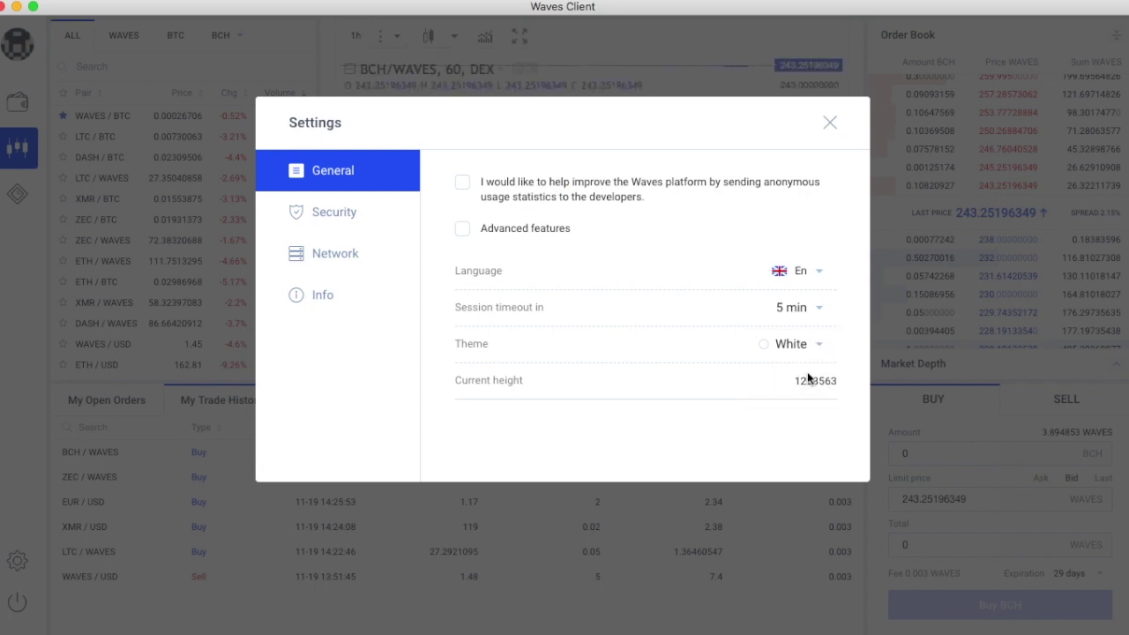
left_click(796, 351)
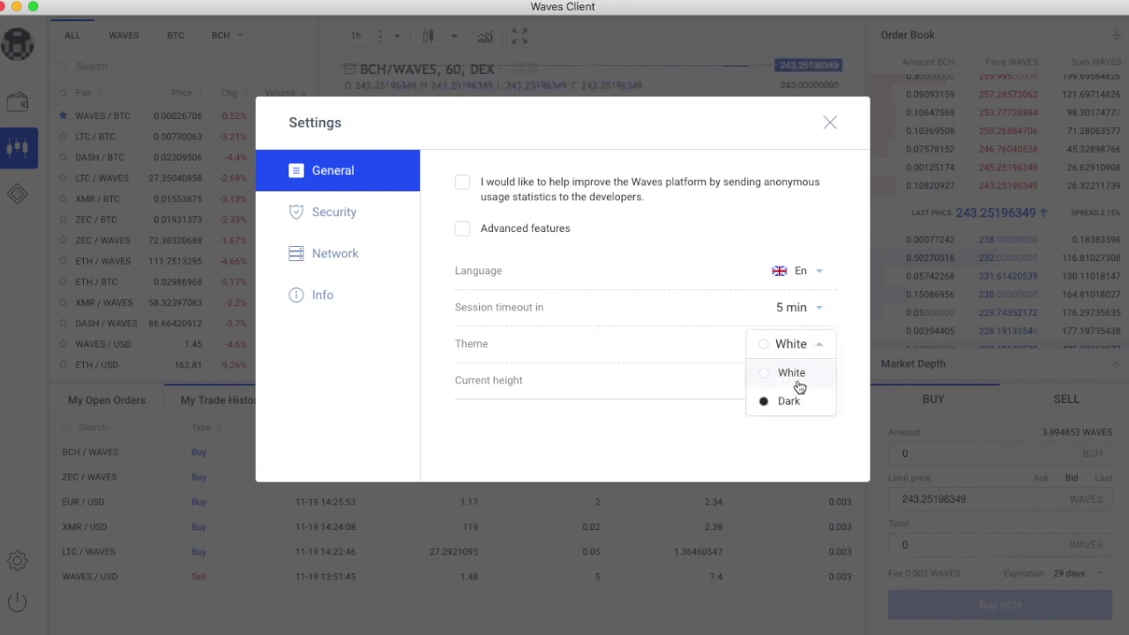
left_click(795, 396)
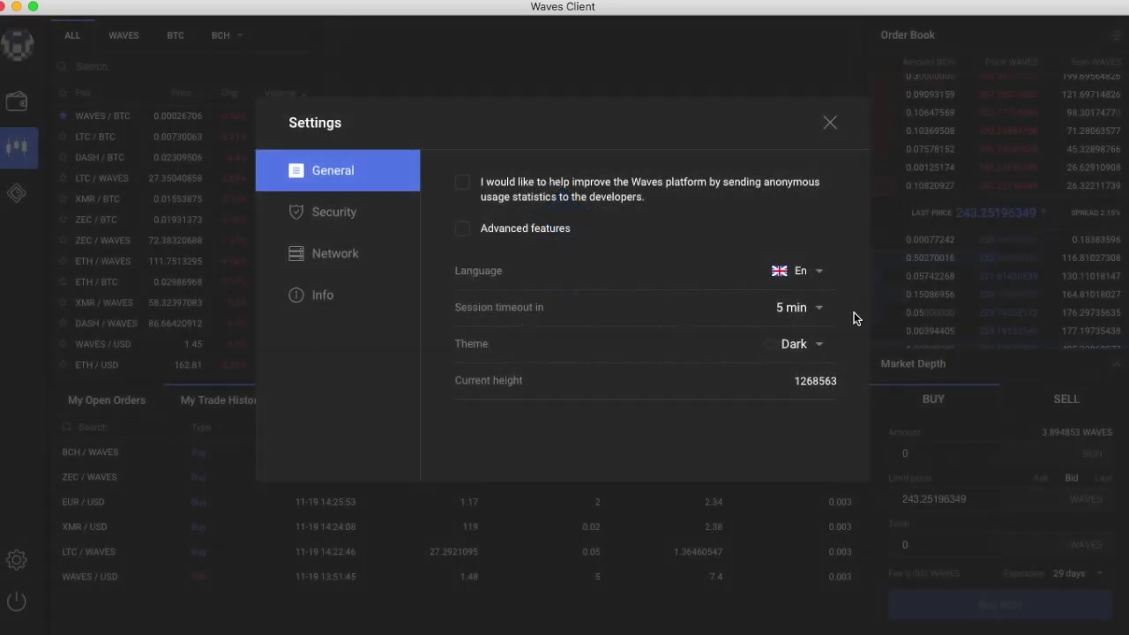
left_click(811, 314)
left_click(686, 320)
left_click(337, 260)
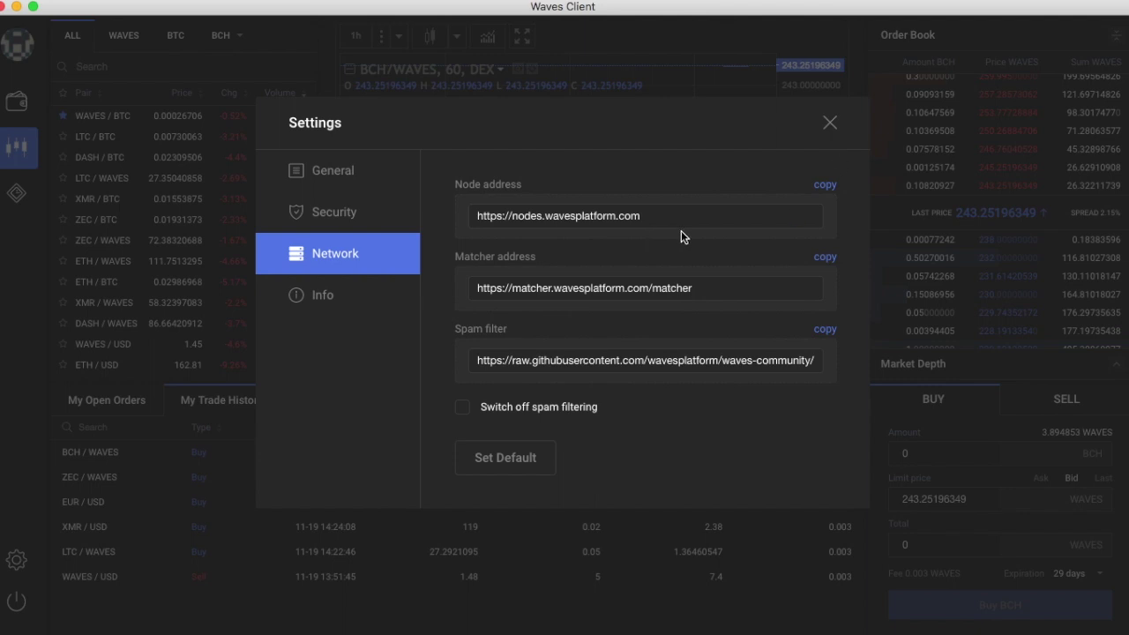
left_click(830, 123)
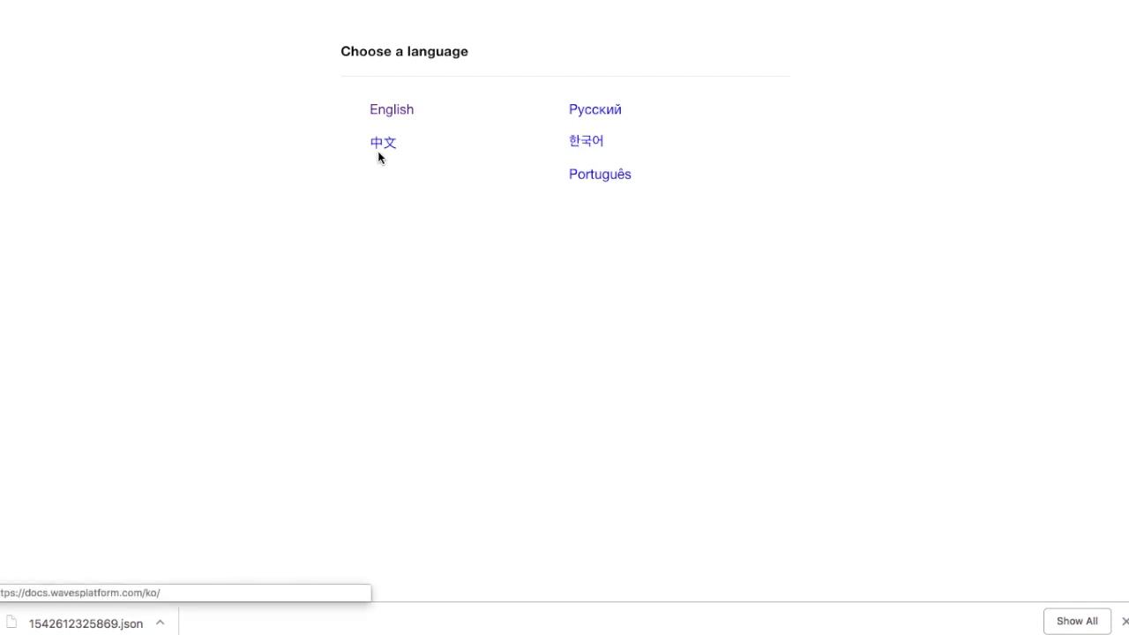
Step: Open the English docs, toggle Waves Client, and expand Smart Contracts in the contents
left_click(401, 116)
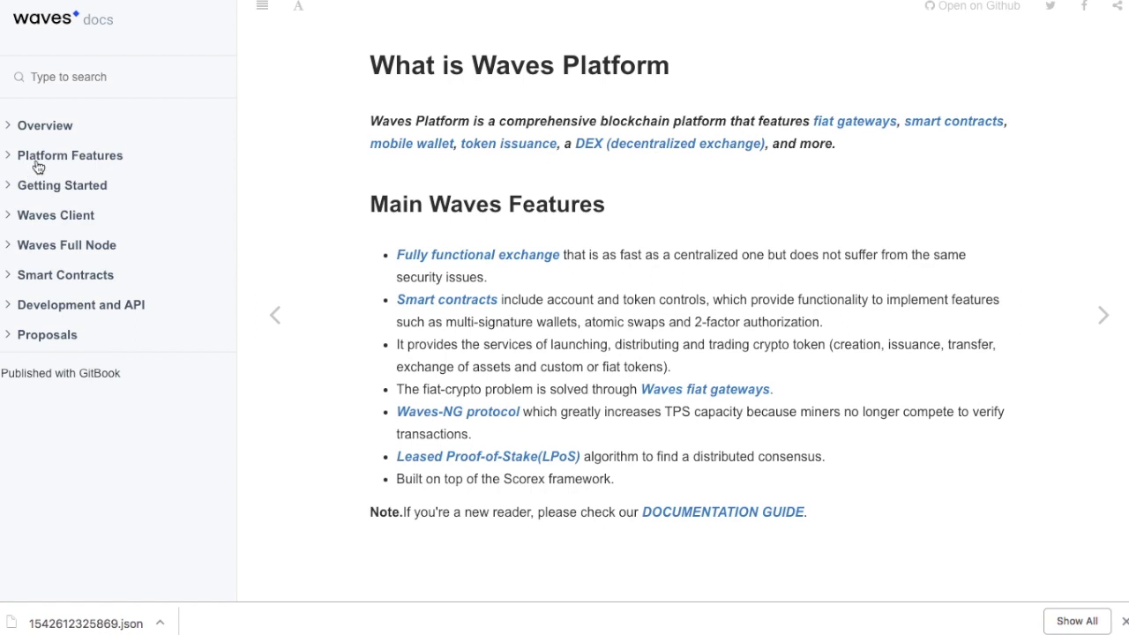
left_click(94, 220)
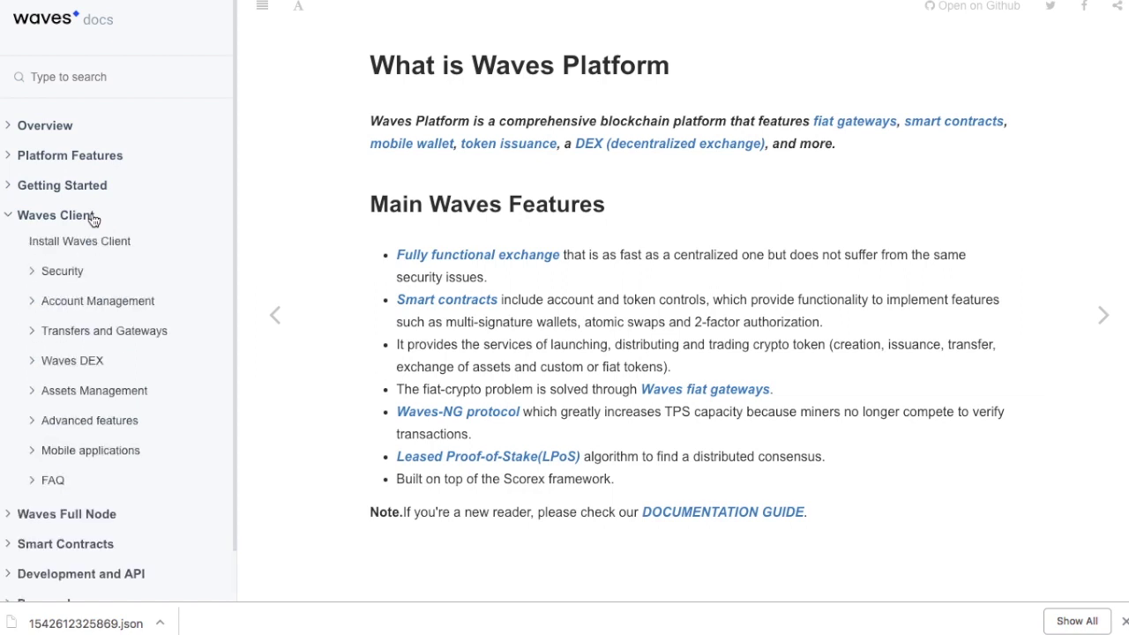
left_click(94, 218)
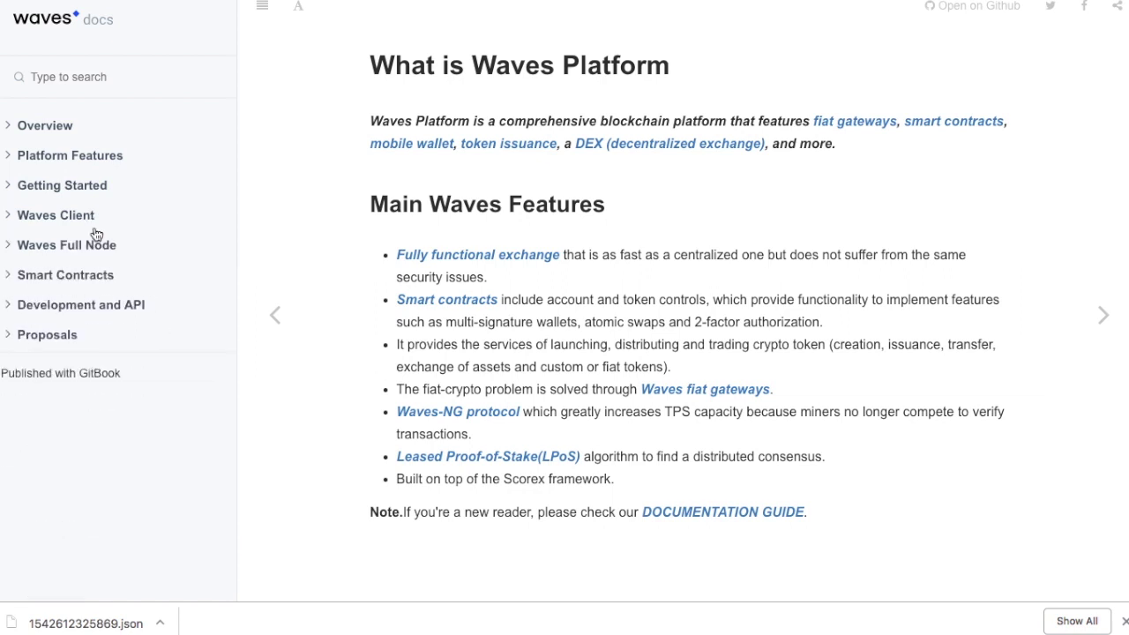
left_click(90, 277)
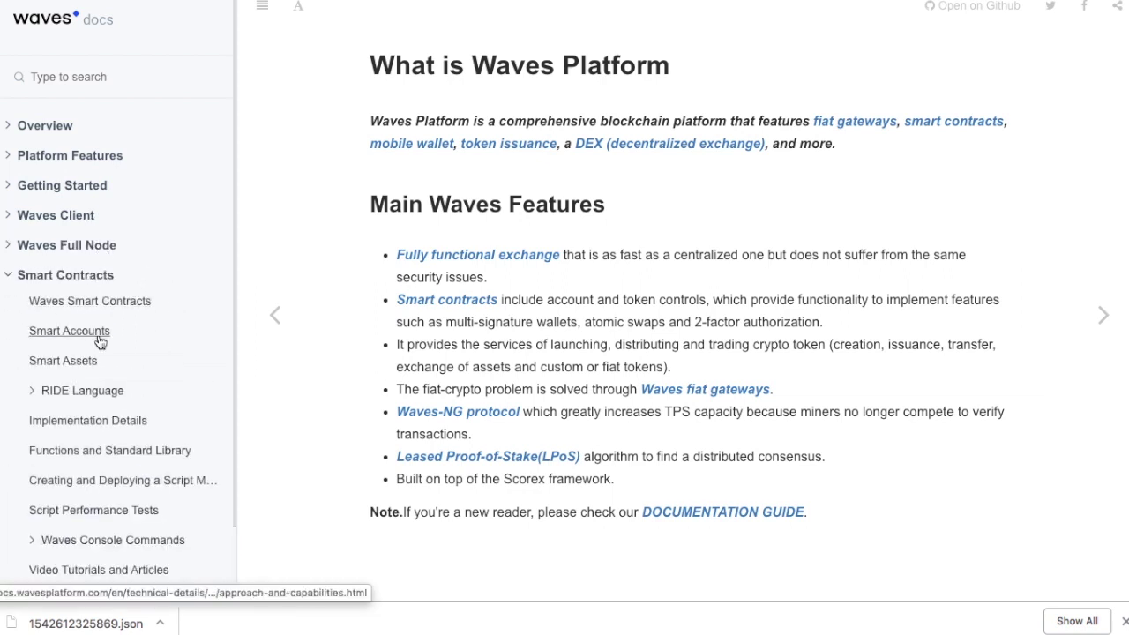
Step: Read the Waves Smart Contracts guide, highlighting the MassTransfer, Reissue, Burn and Exchange transaction items
left_click(136, 304)
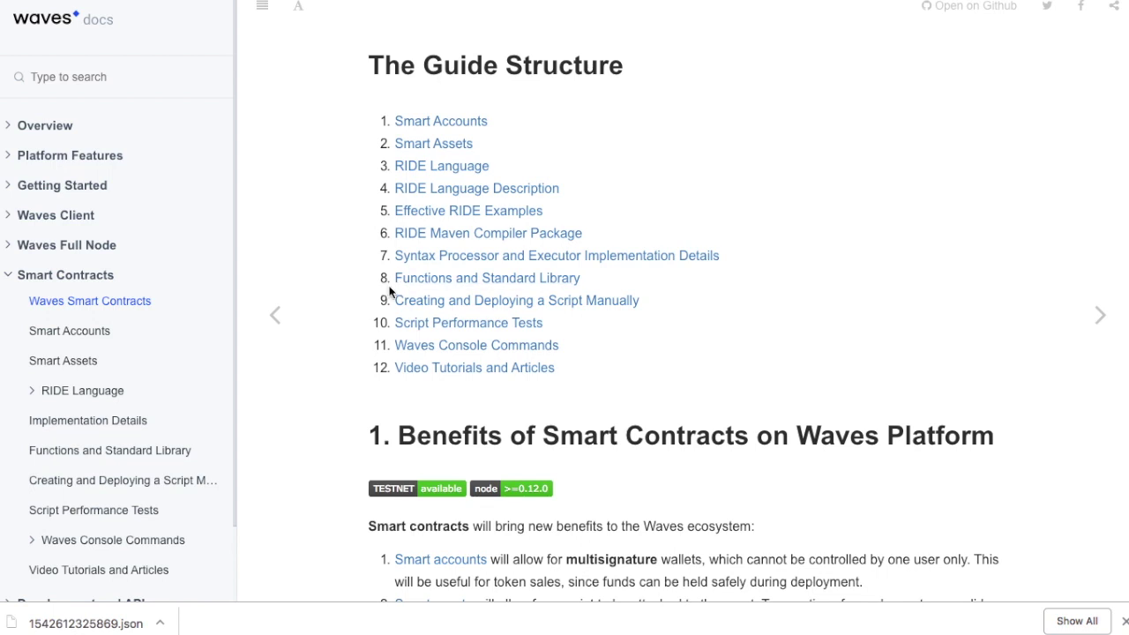
scroll(363, 338, "down", 1)
scroll(360, 335, "down", 2)
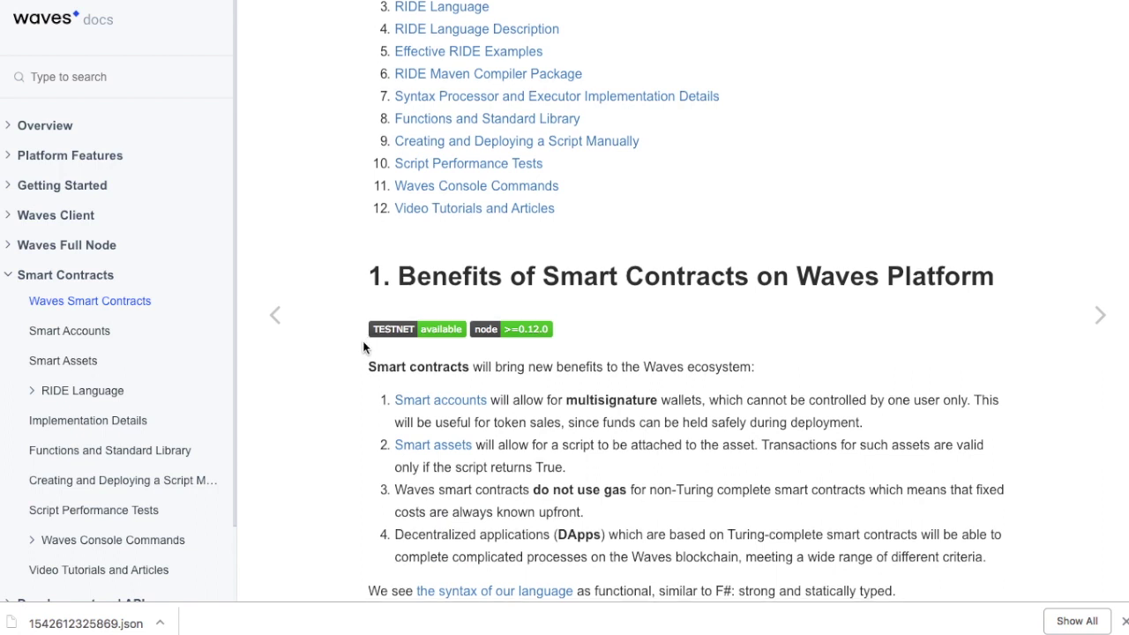
scroll(358, 345, "down", 12)
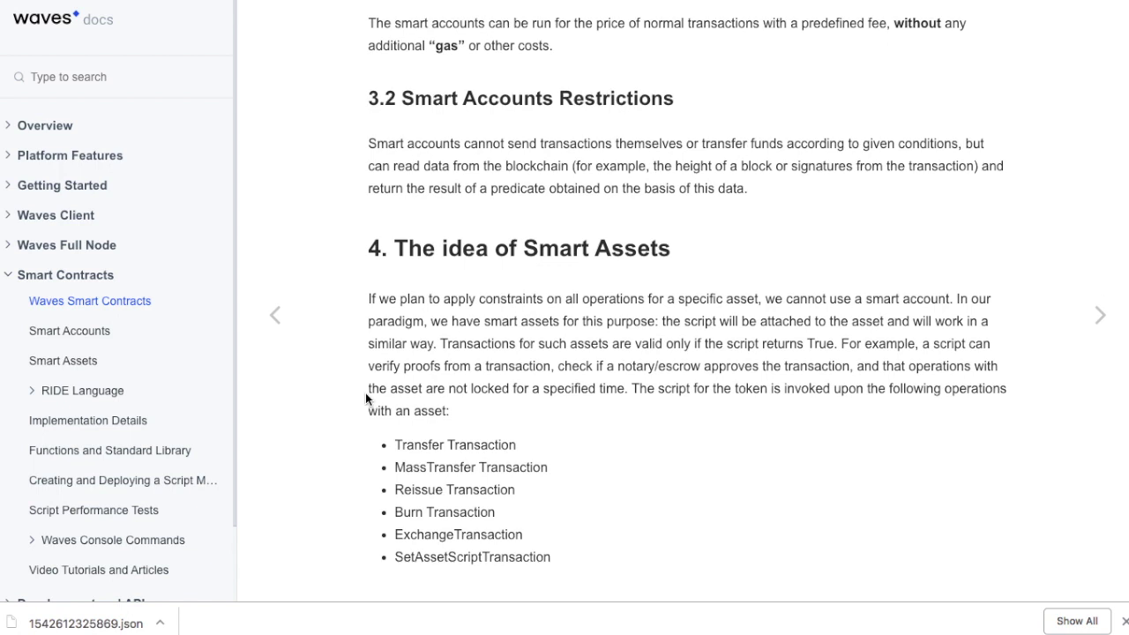
left_click_drag(398, 471, 607, 477)
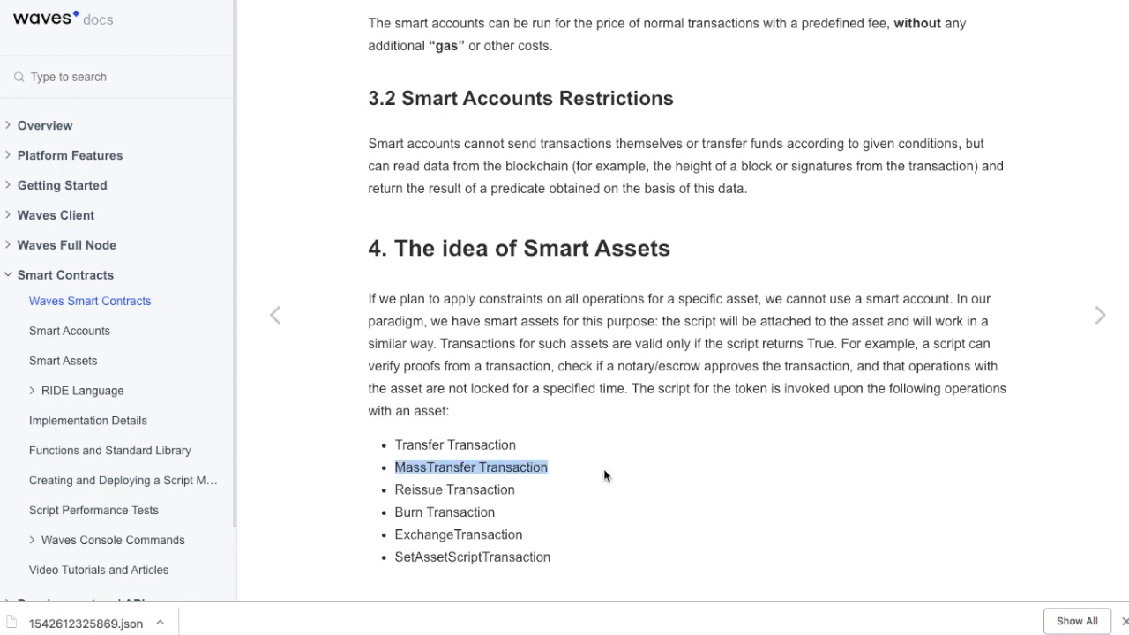
left_click_drag(399, 491, 570, 501)
left_click_drag(396, 514, 589, 532)
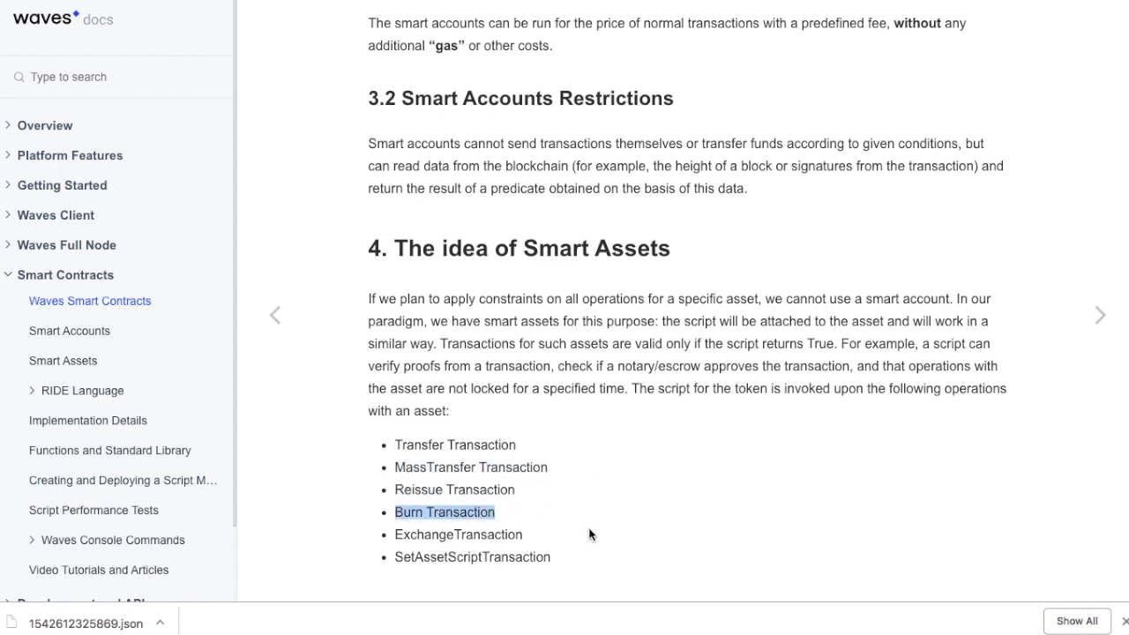
left_click_drag(392, 535, 626, 552)
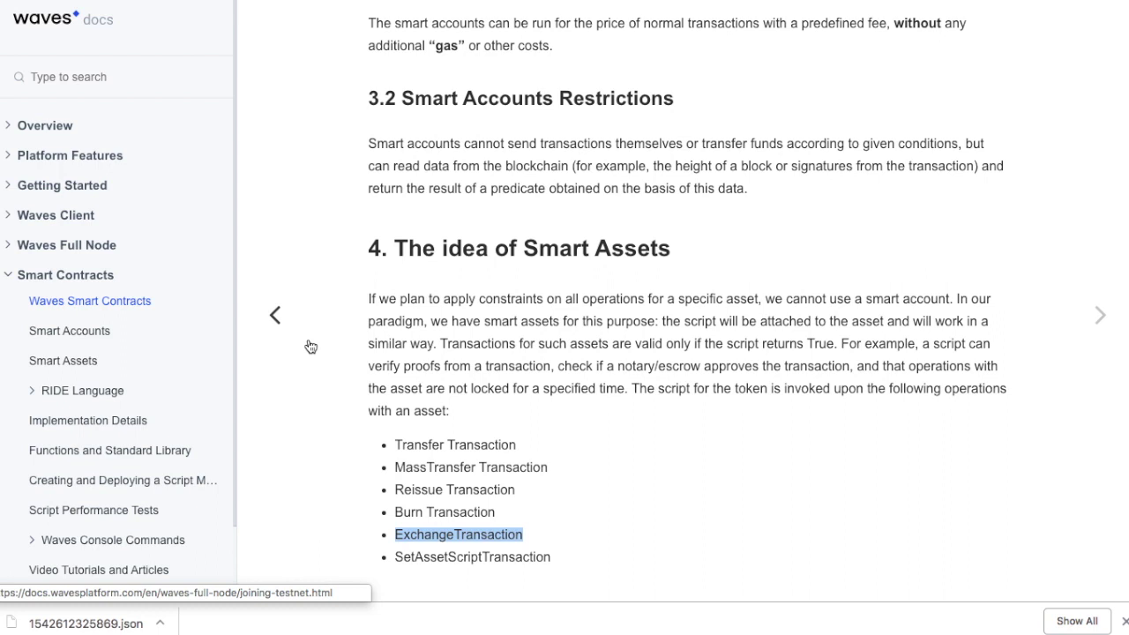
left_click(582, 351)
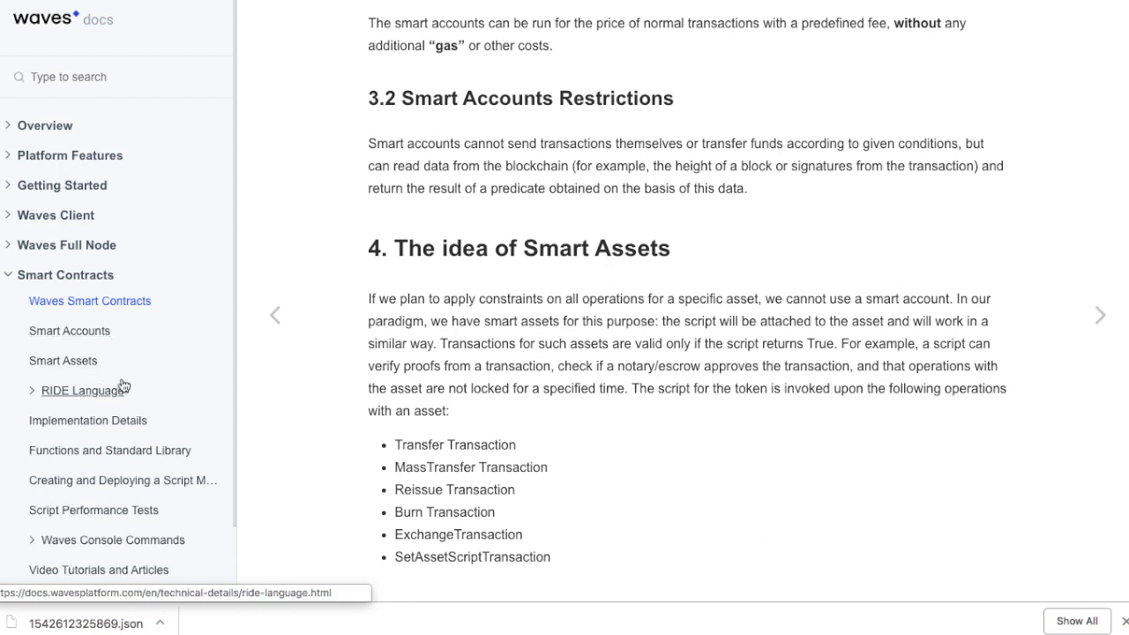
Step: Open RIDE Language, then expand Client API and open the Web Auth API page
left_click(87, 389)
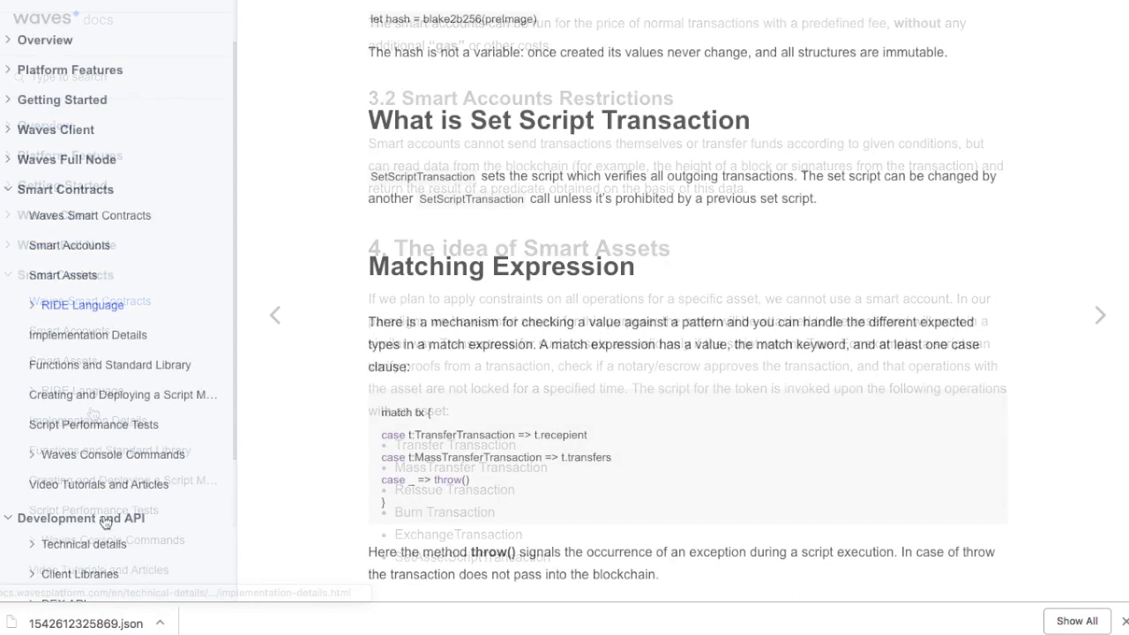
scroll(189, 521, "down", 5)
left_click(65, 454)
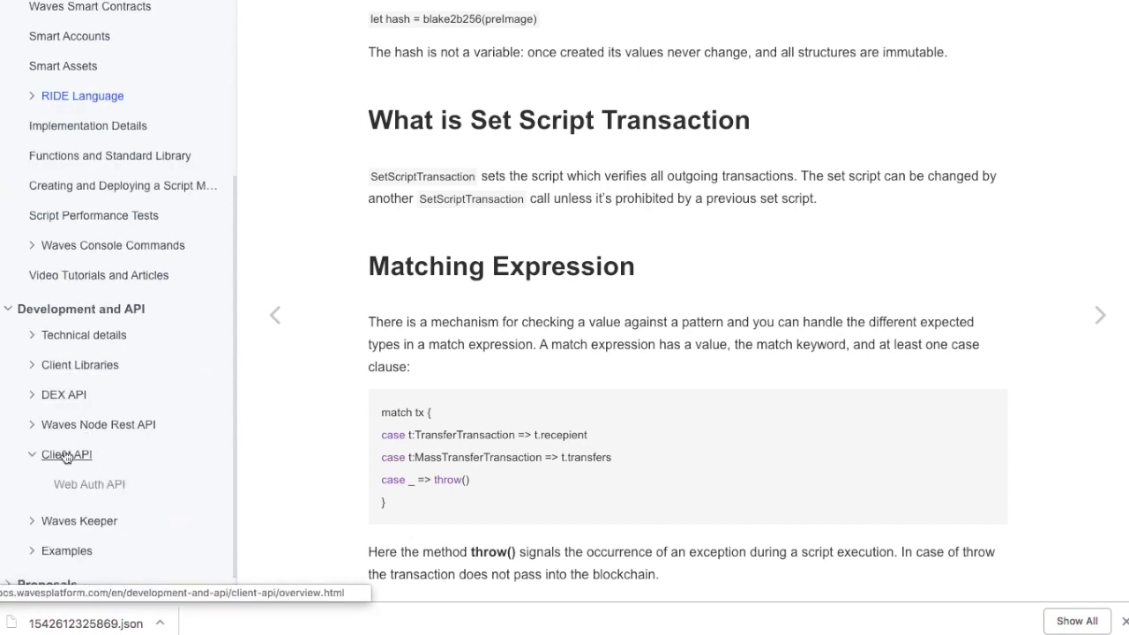
left_click(87, 496)
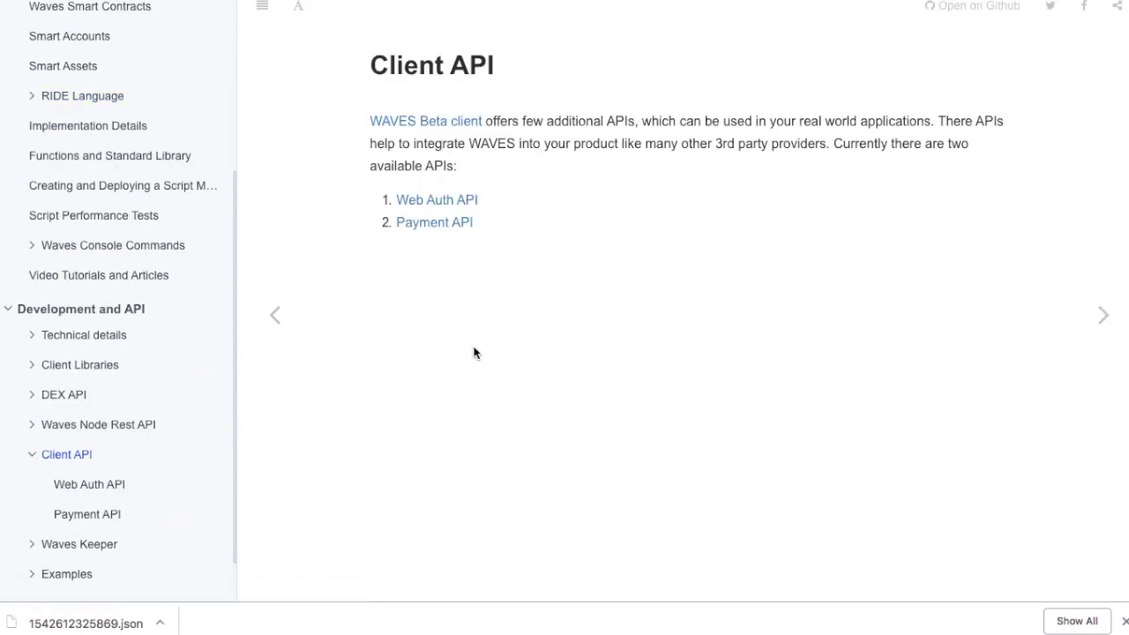
scroll(139, 358, "up", 5)
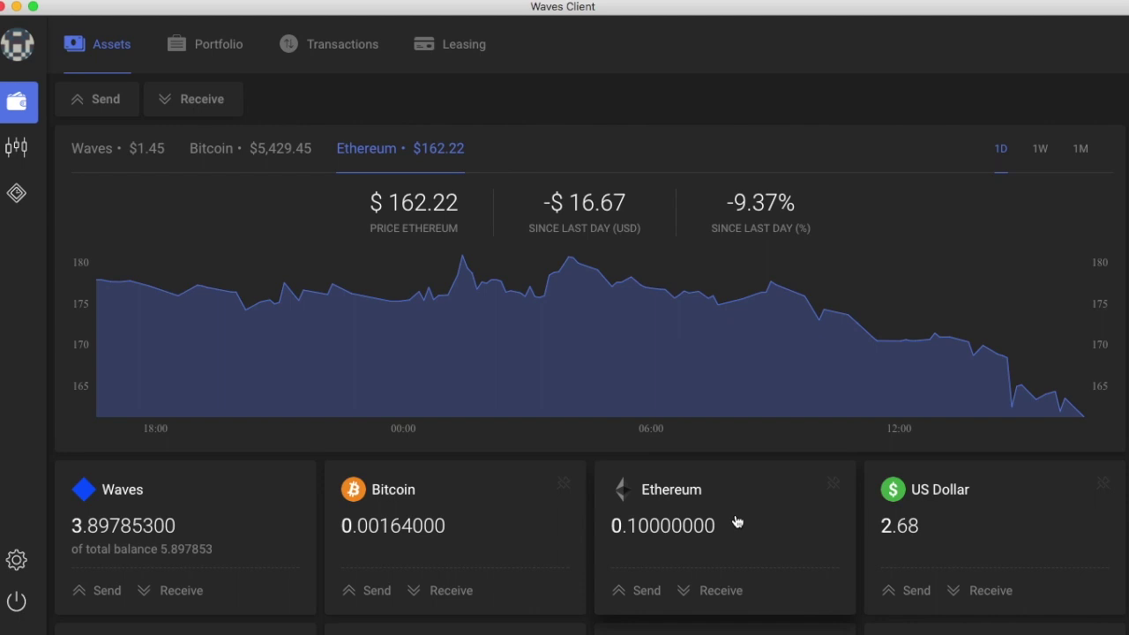
scroll(738, 522, "down", 2)
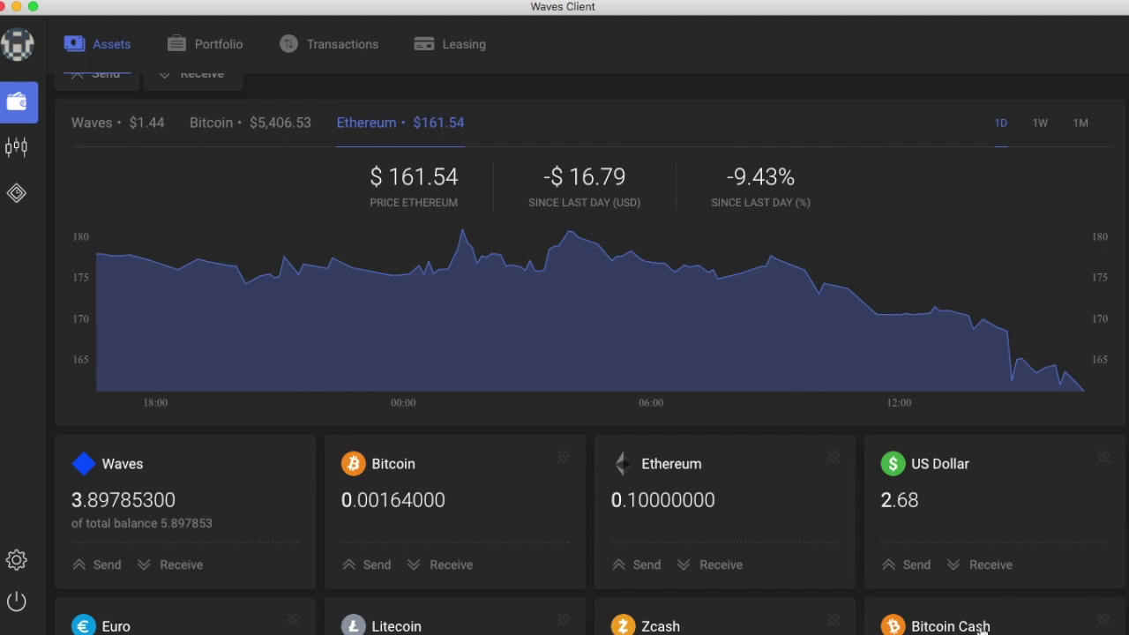
scroll(963, 618, "up", 1)
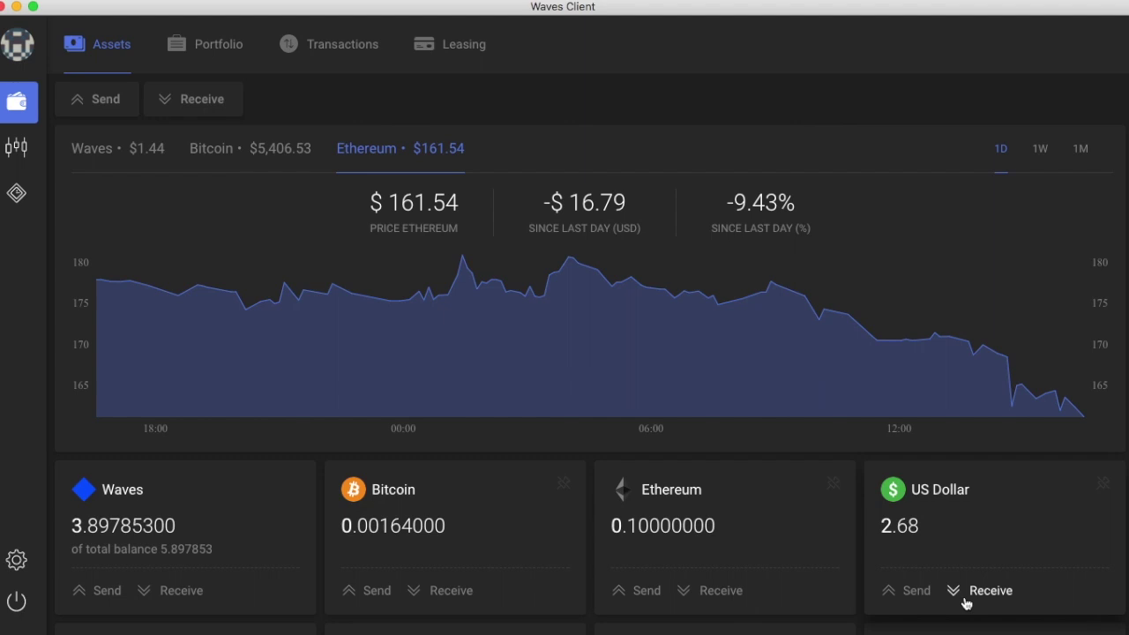